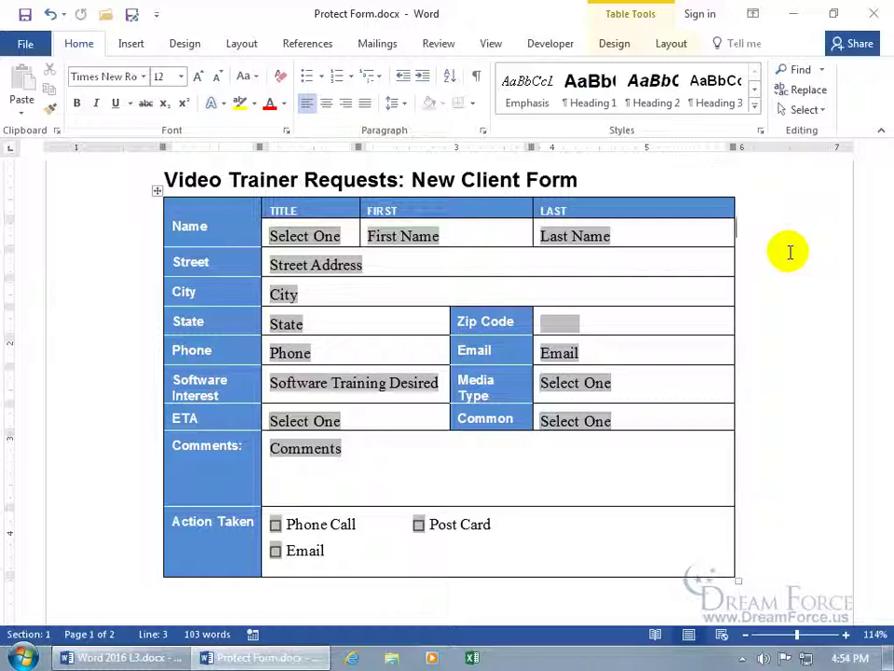
Step: Inspect the Last Name field's options, then its Properties, closing both without changes
double_click(590, 240)
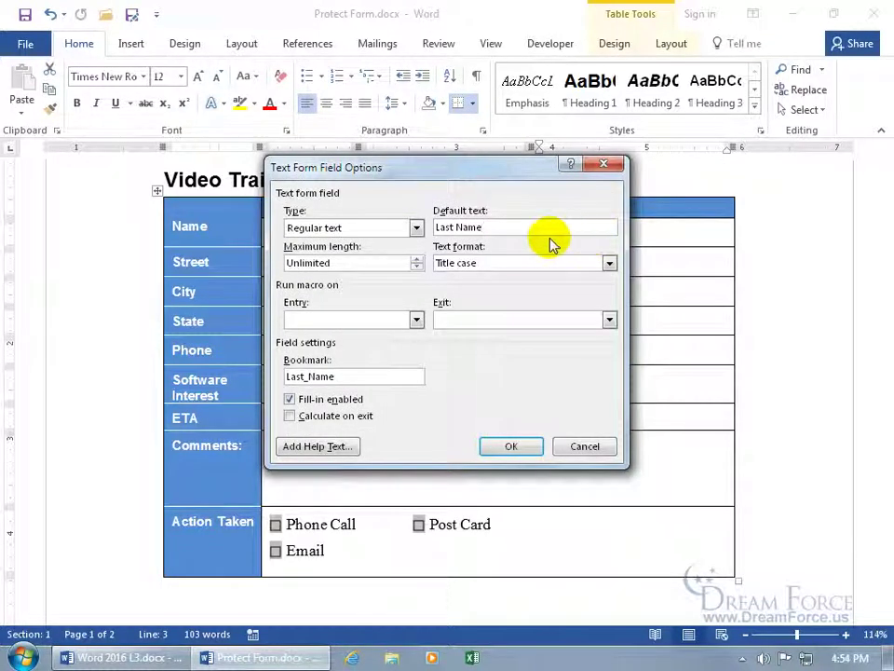
left_click(603, 166)
right_click(578, 233)
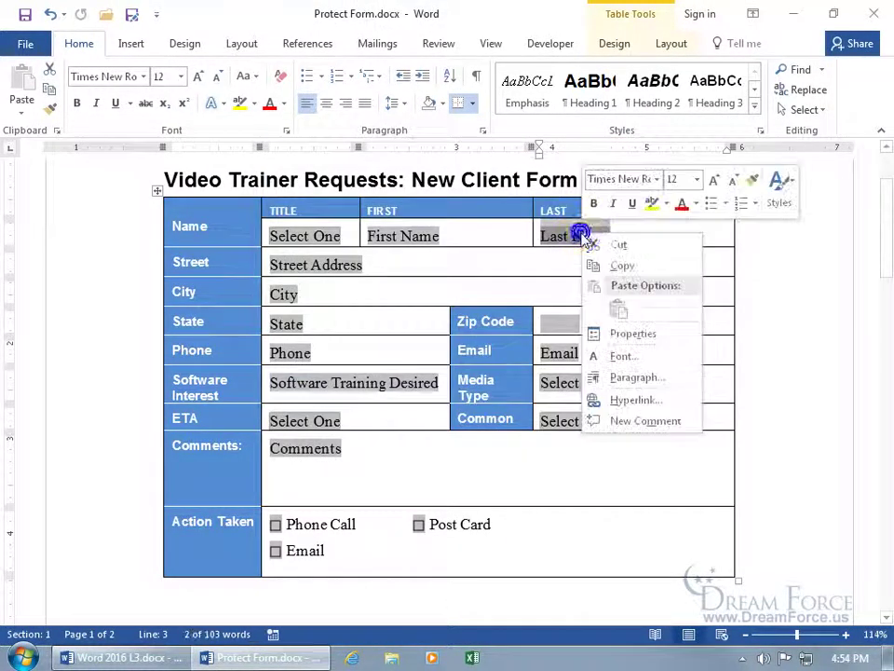
left_click(617, 331)
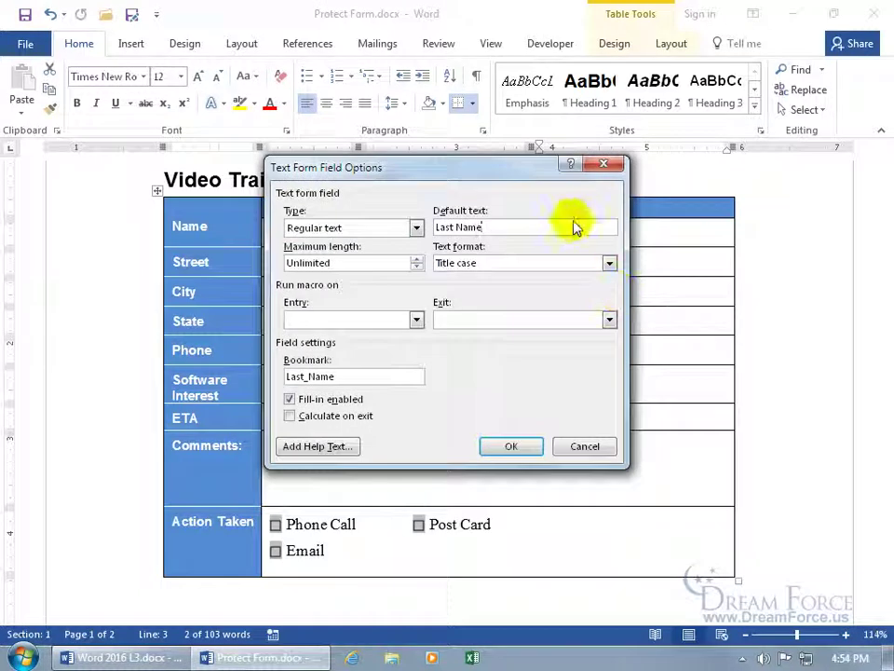
left_click(602, 170)
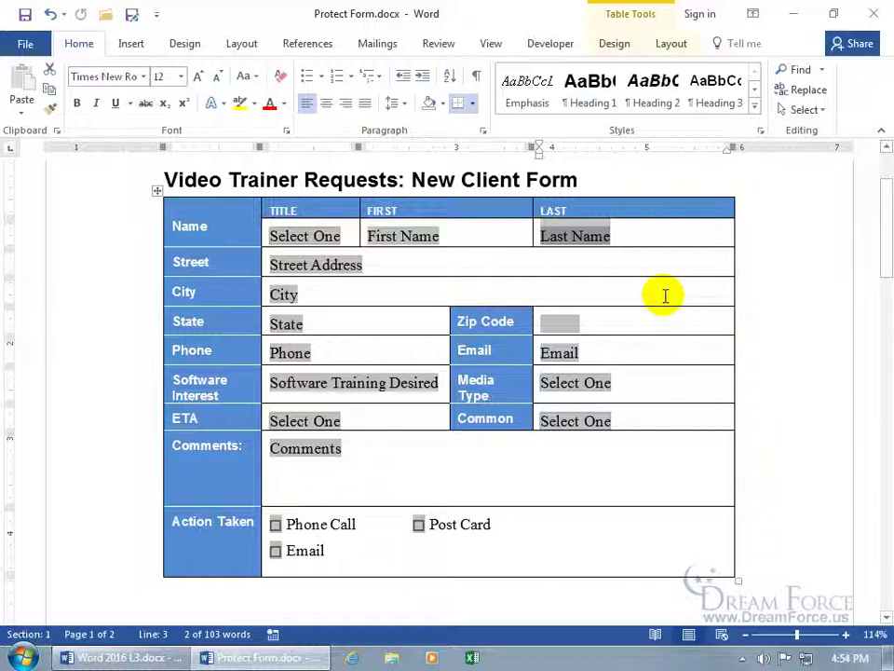
Step: Show Restrict Editing from the Developer tab, close it, then reopen it from the Review tab
left_click(554, 47)
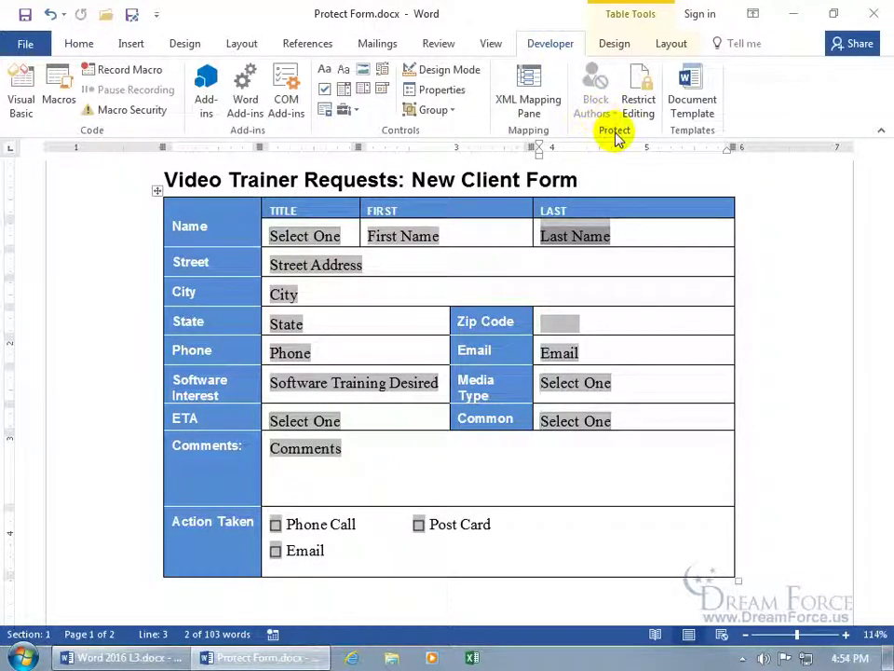
left_click(638, 104)
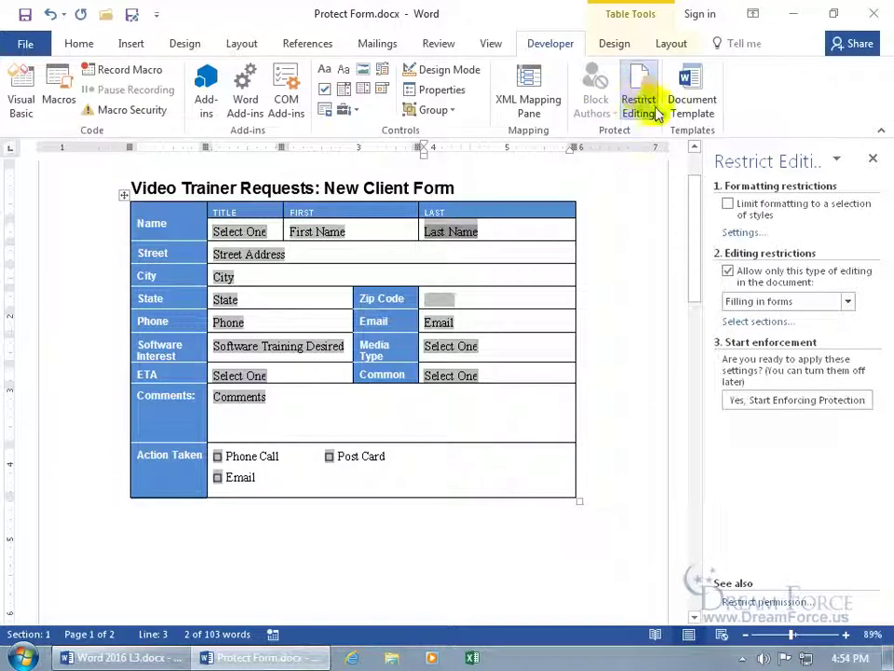
left_click(873, 158)
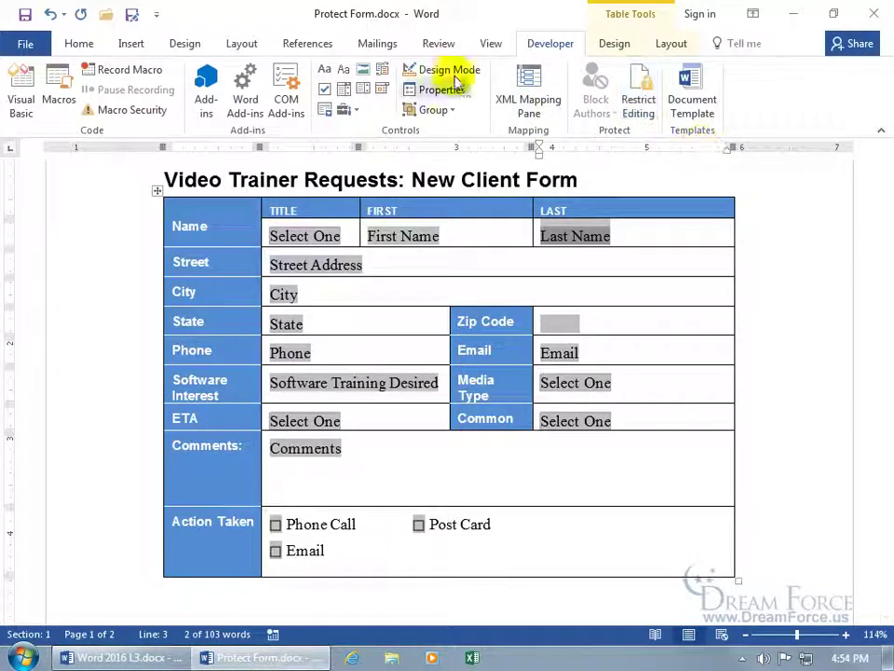
left_click(435, 44)
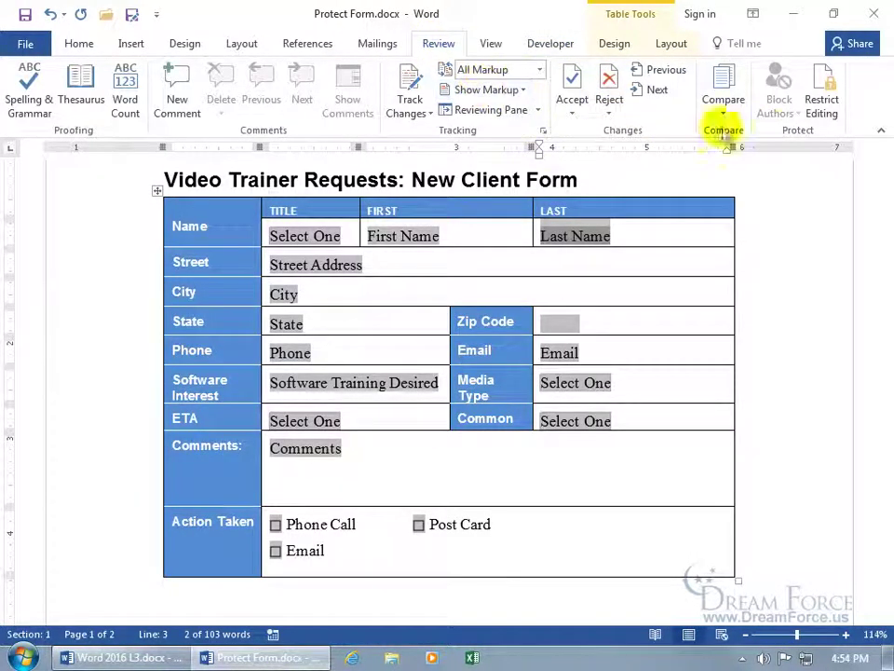
left_click(822, 105)
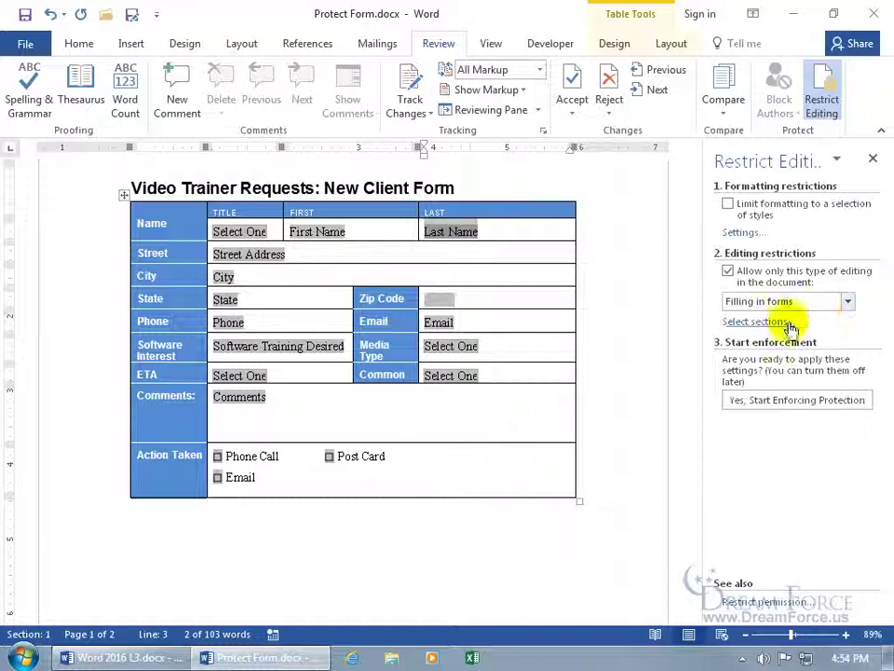
left_click(769, 402)
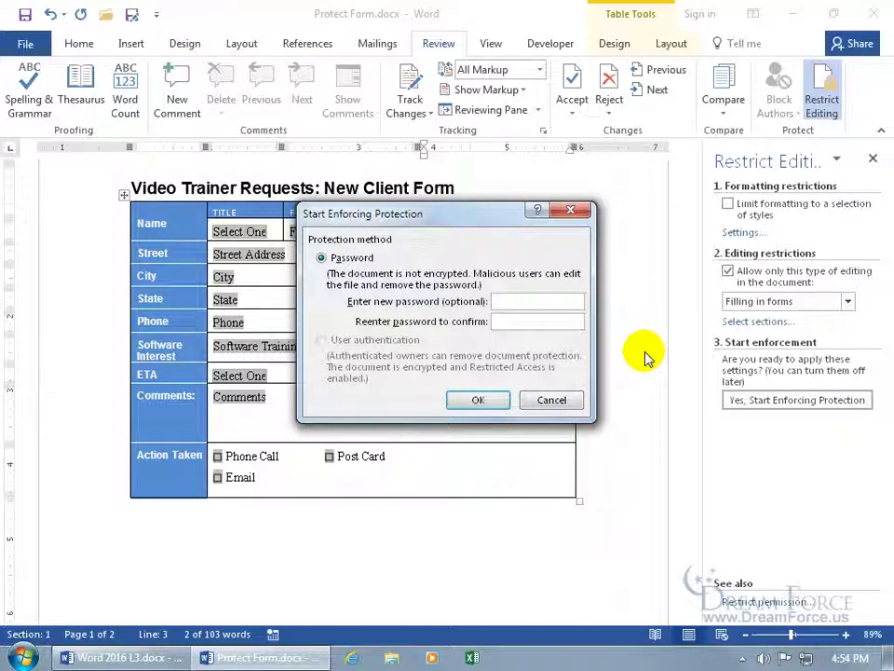
left_click(488, 399)
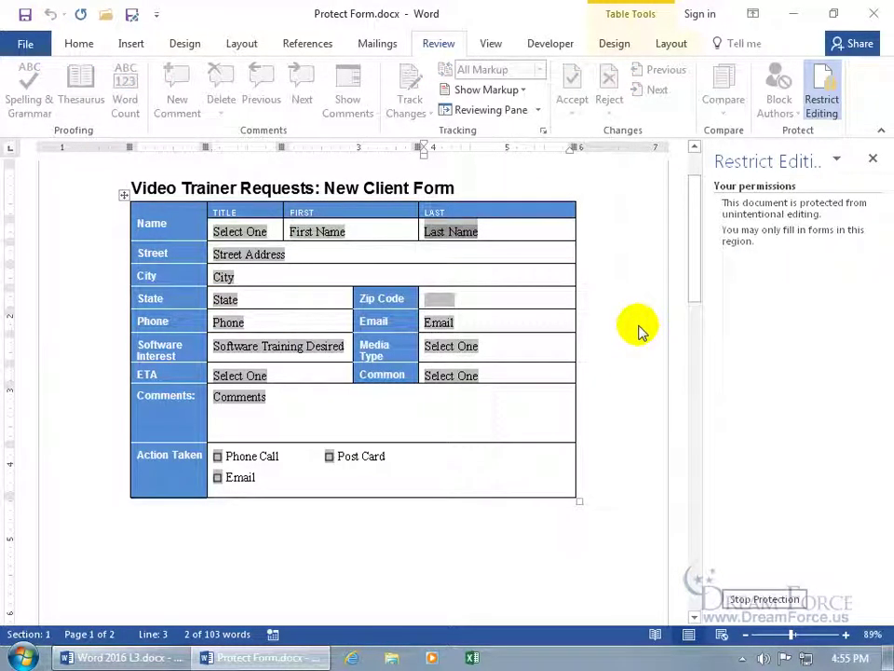
left_click(249, 235)
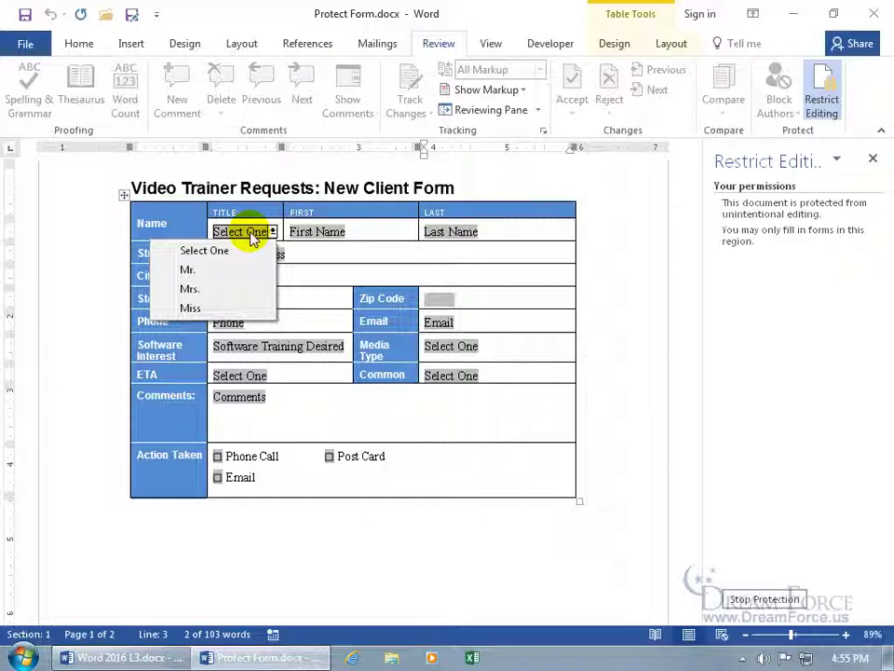
left_click(717, 266)
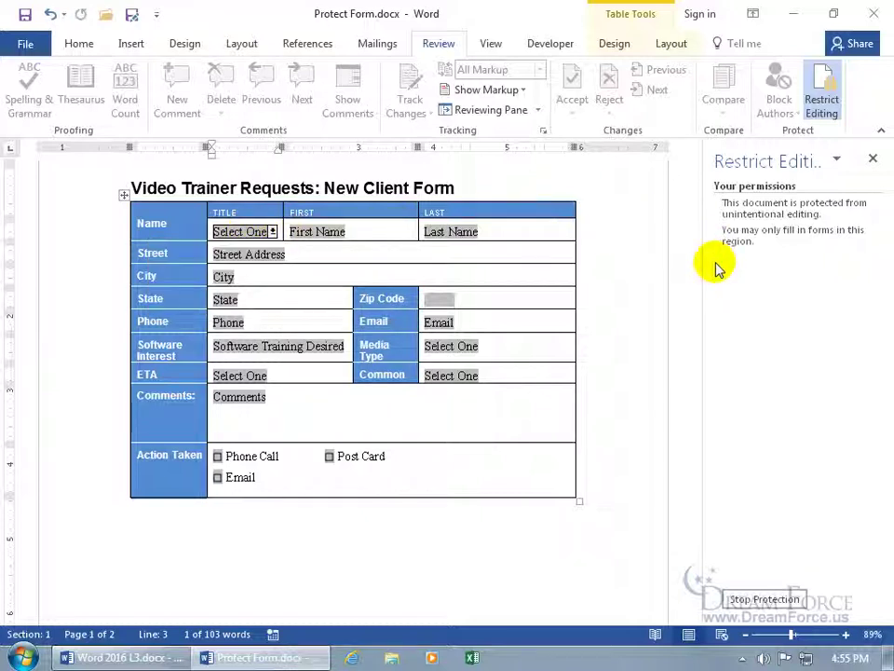
left_click(760, 599)
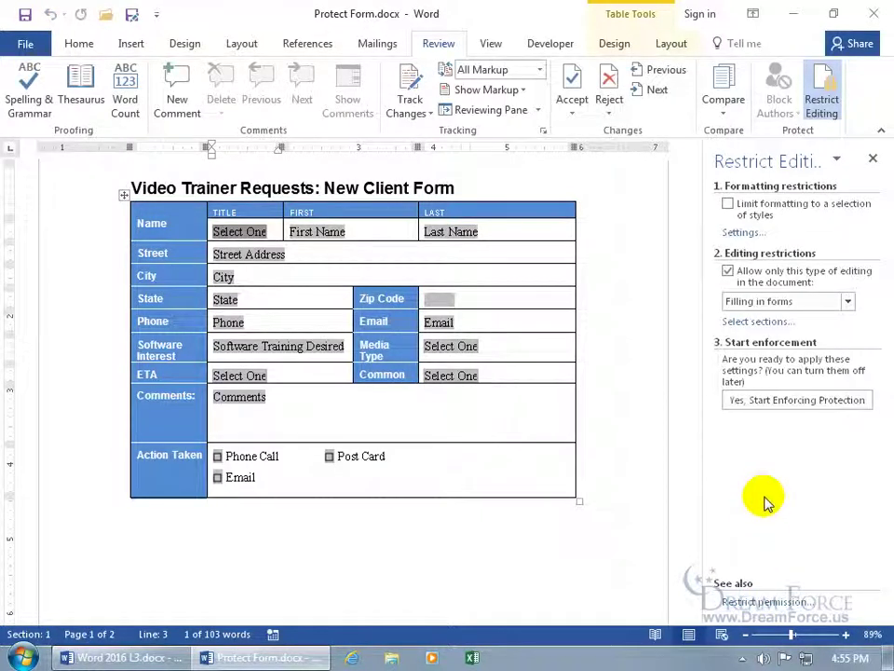
Step: Enforce form-filling-only protection with a password, keeping it on after cancelling Stop Protection
double_click(240, 232)
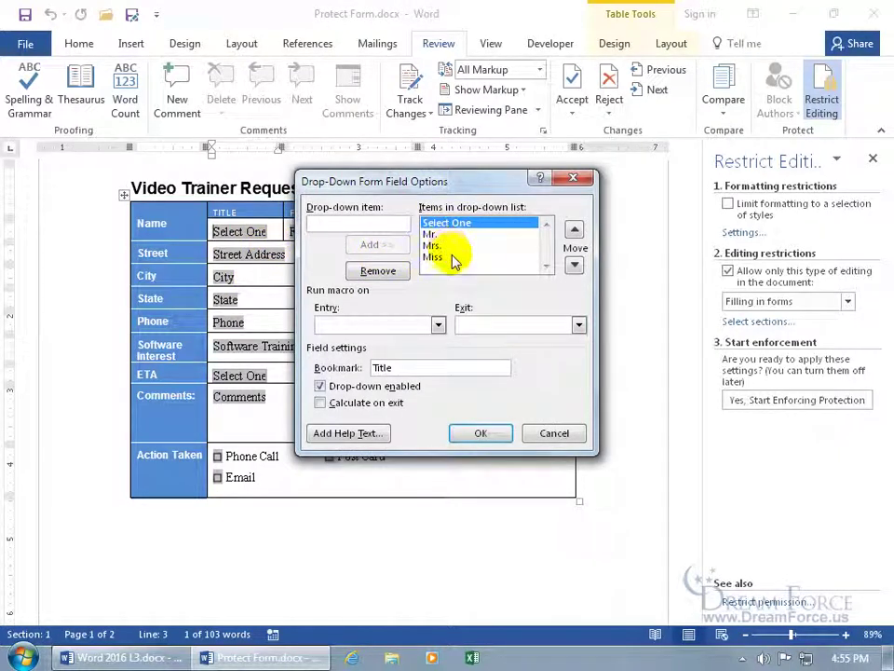
left_click(555, 433)
left_click(770, 406)
type("pass")
key("Tab")
type("pass")
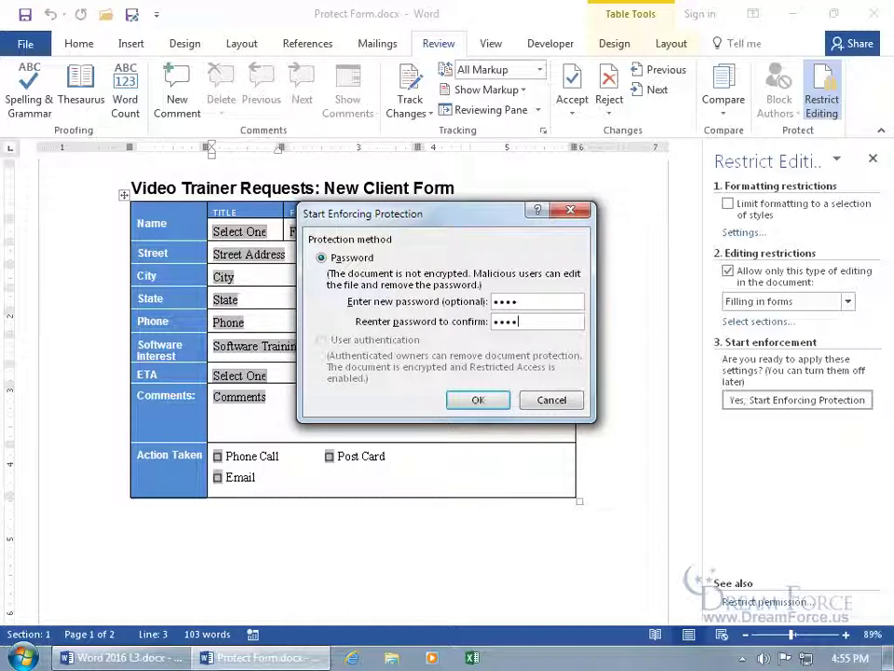
key("Return")
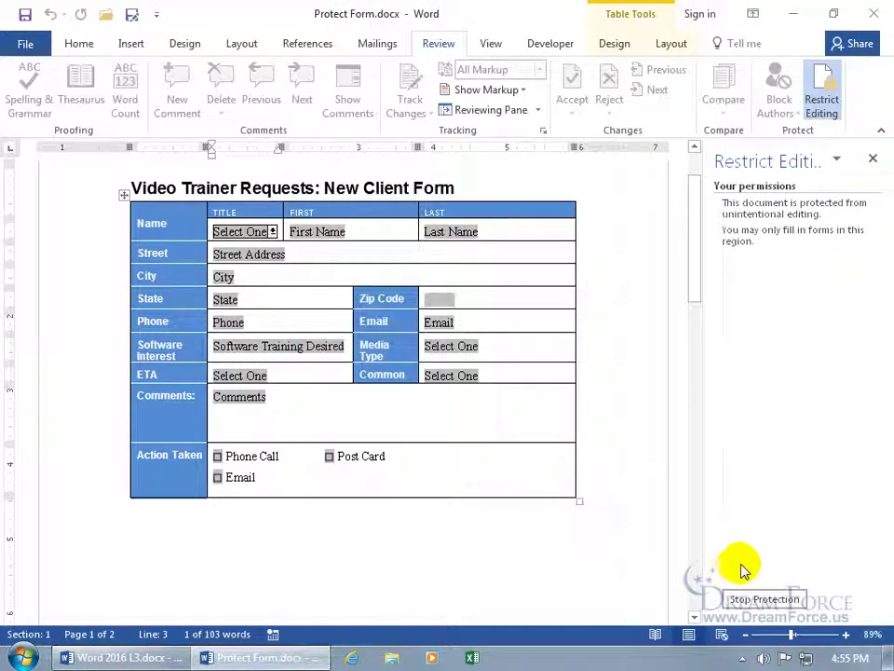
left_click(762, 598)
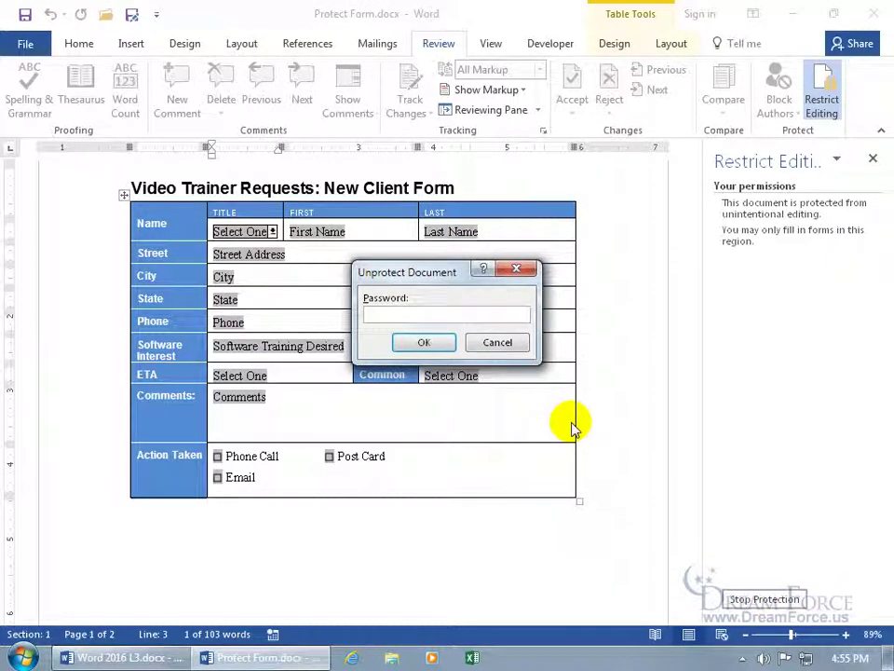
left_click(503, 344)
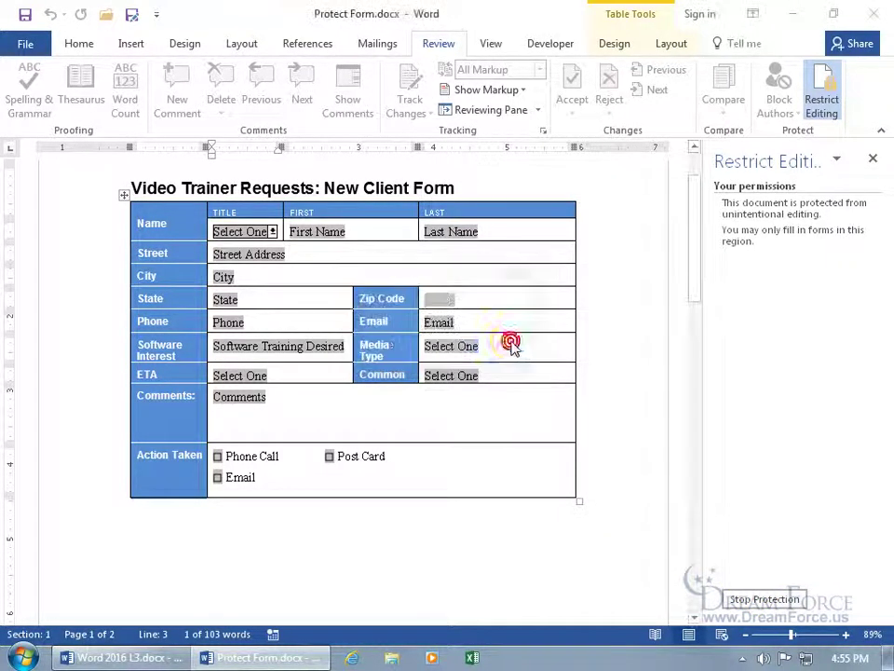
Step: Choose Mr. as the title and enter the client's first and last names
left_click(874, 160)
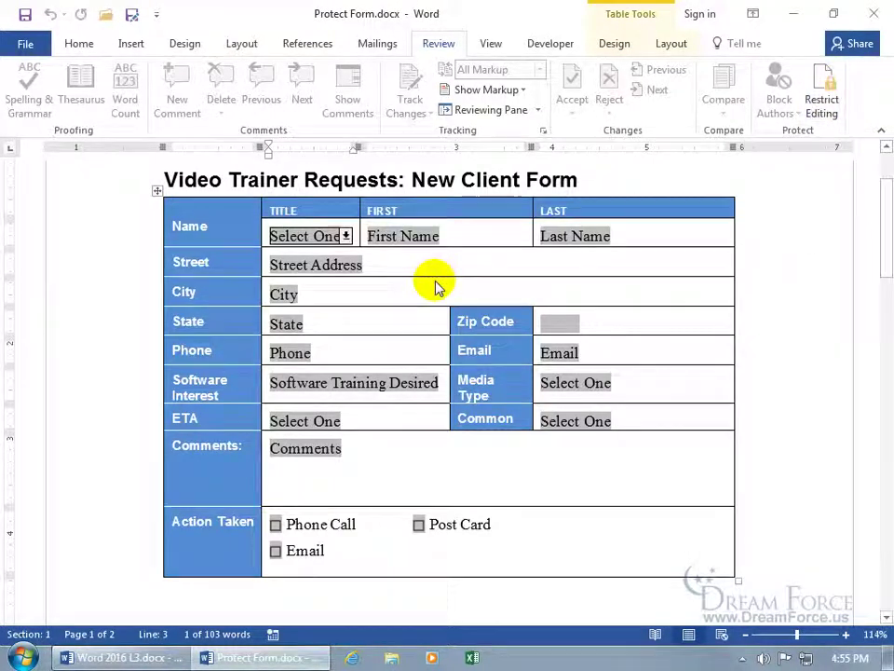
left_click(344, 236)
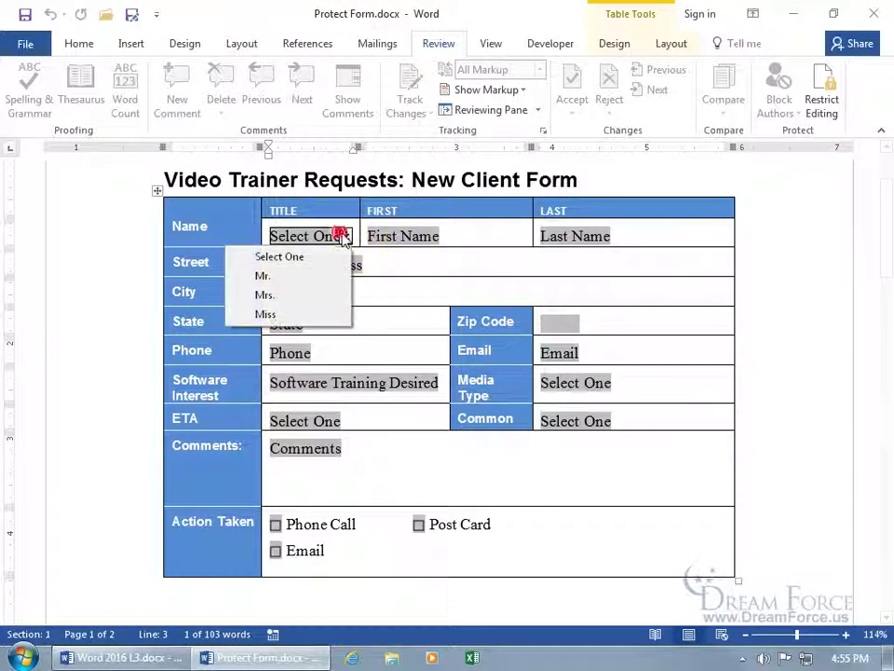
left_click(305, 277)
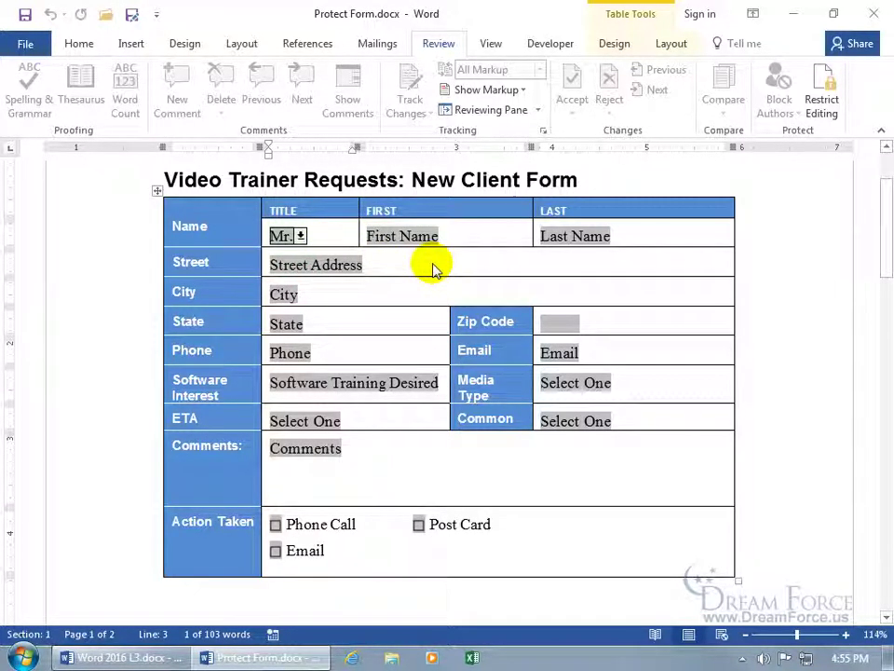
key("Tab")
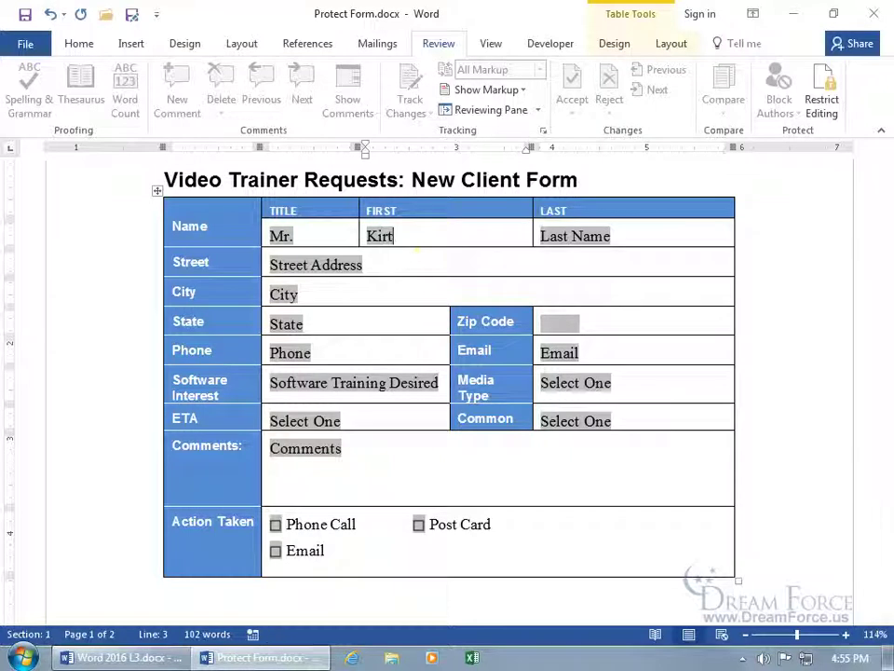
key("Tab")
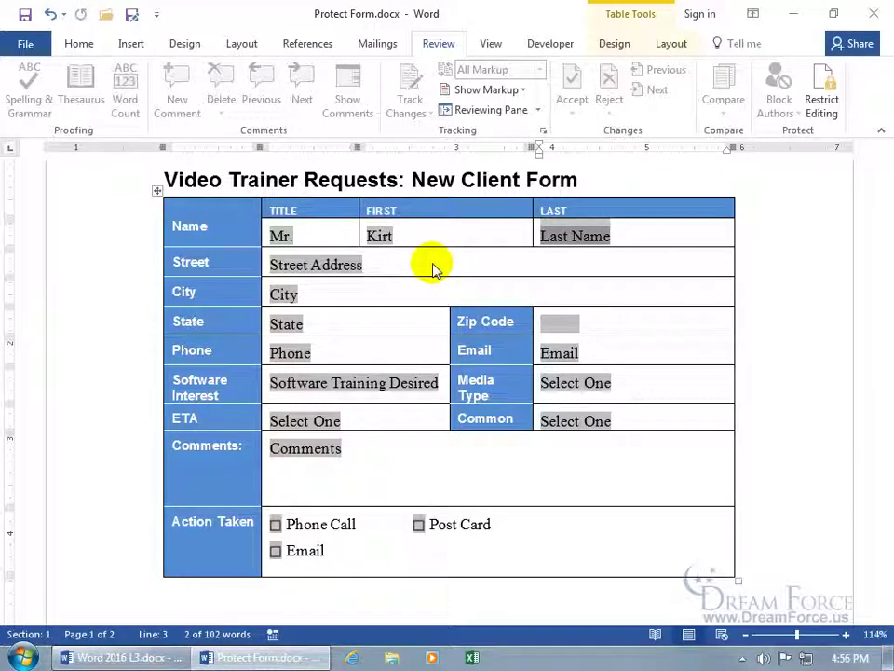
left_click(572, 234)
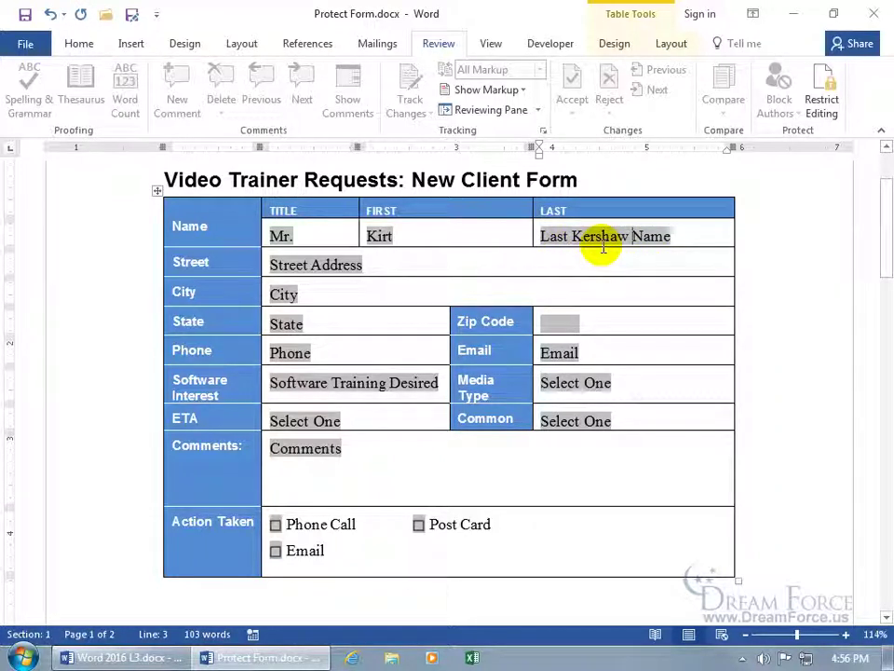
Step: Re-enter the client's last name, then fill in the street, city and state fields
triple_click(604, 241)
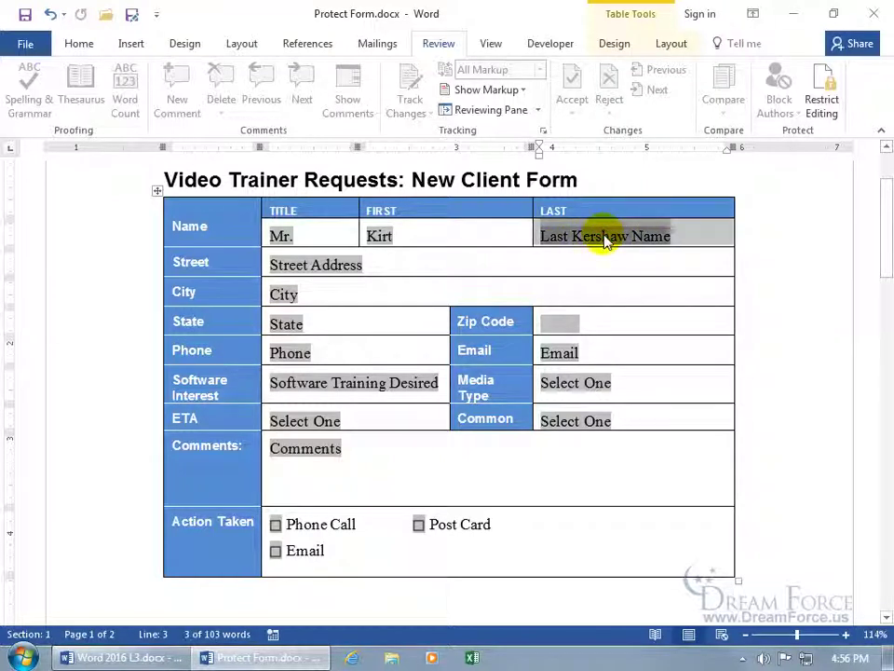
type("Kershaw")
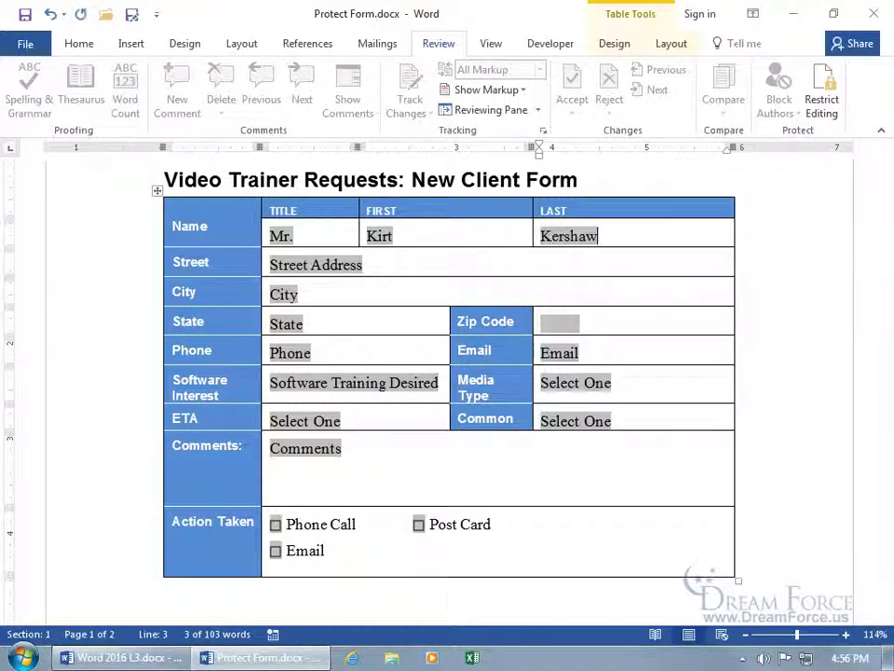
key("Tab")
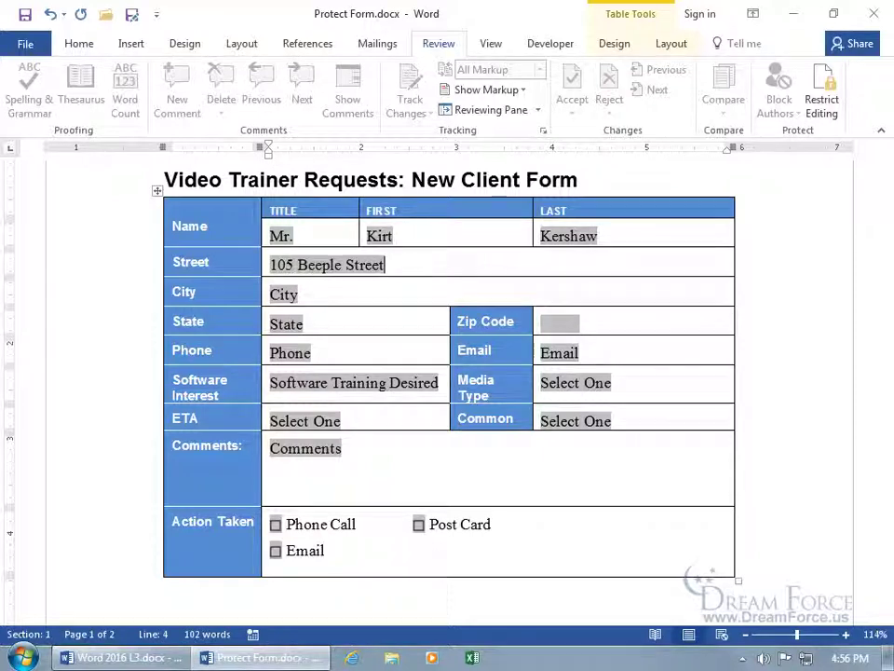
key("Tab")
type("Sandy")
key("Tab")
type("Ut")
key("Tab")
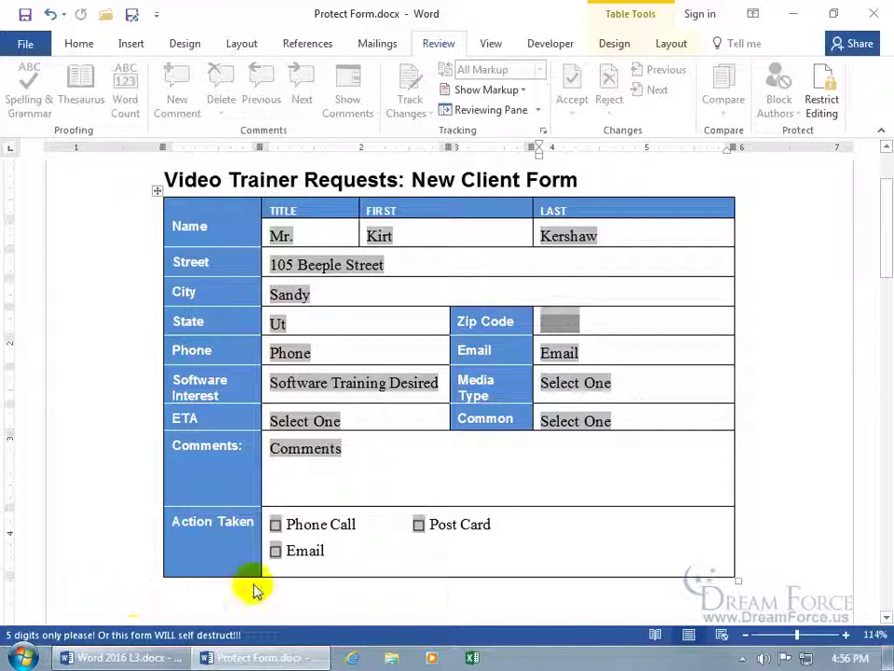
key("F1")
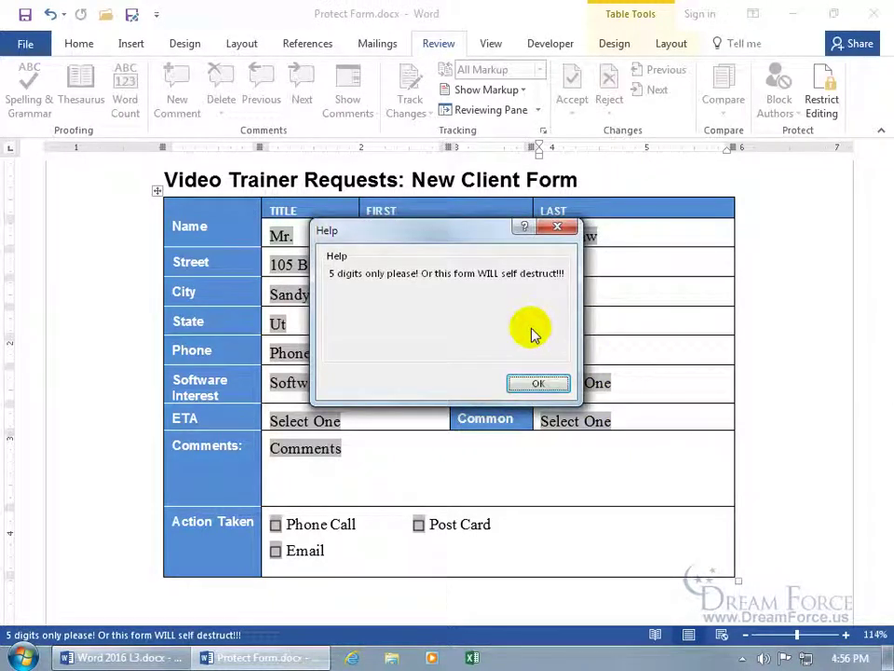
left_click(539, 383)
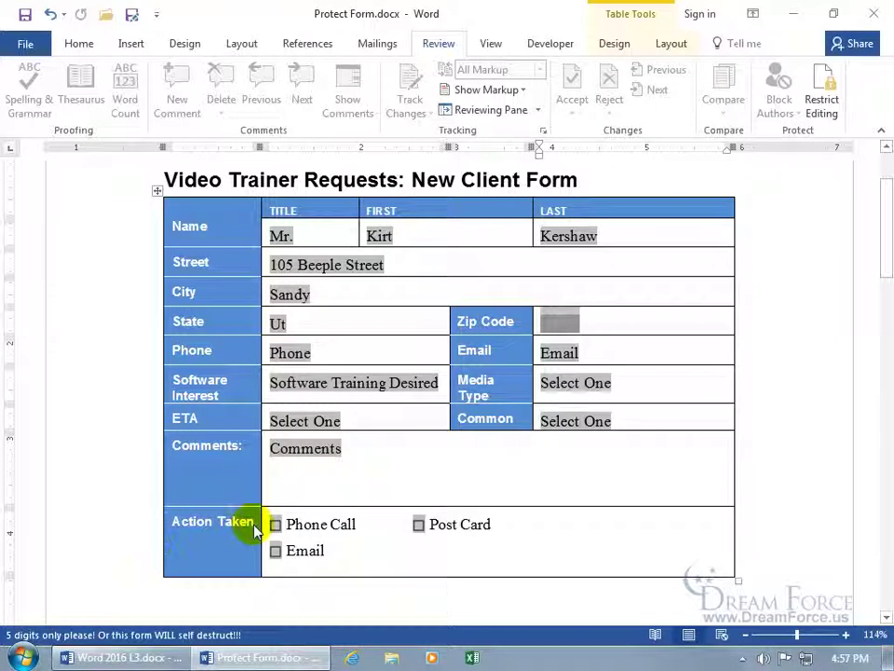
Step: Enter the client's zip code, phone number and e-mail, and Software Interest 'Word 2016'
type("84092")
key("Tab")
type("555-123-4561")
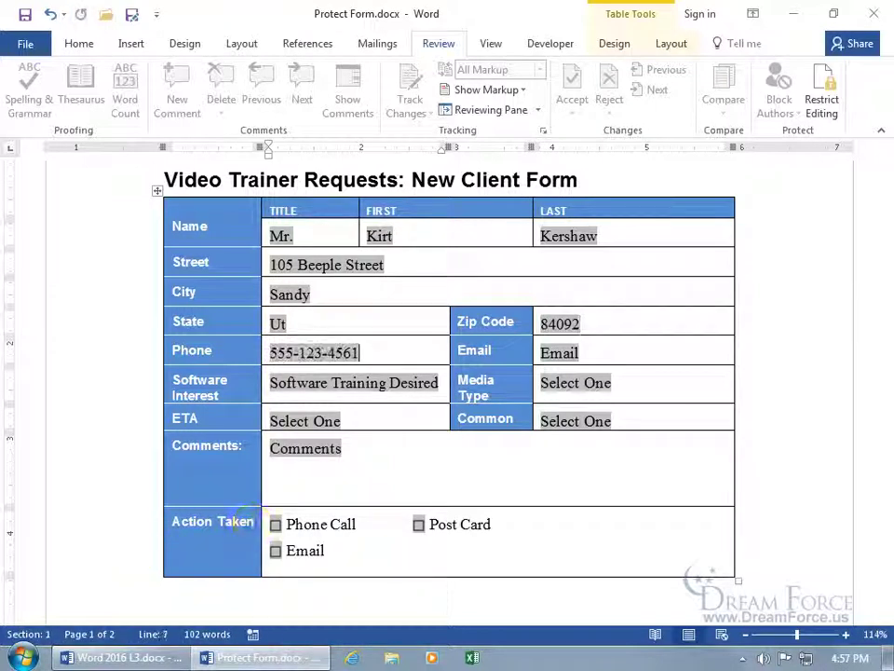
key("Tab")
key("Tab")
type("Word 2016")
key("Tab")
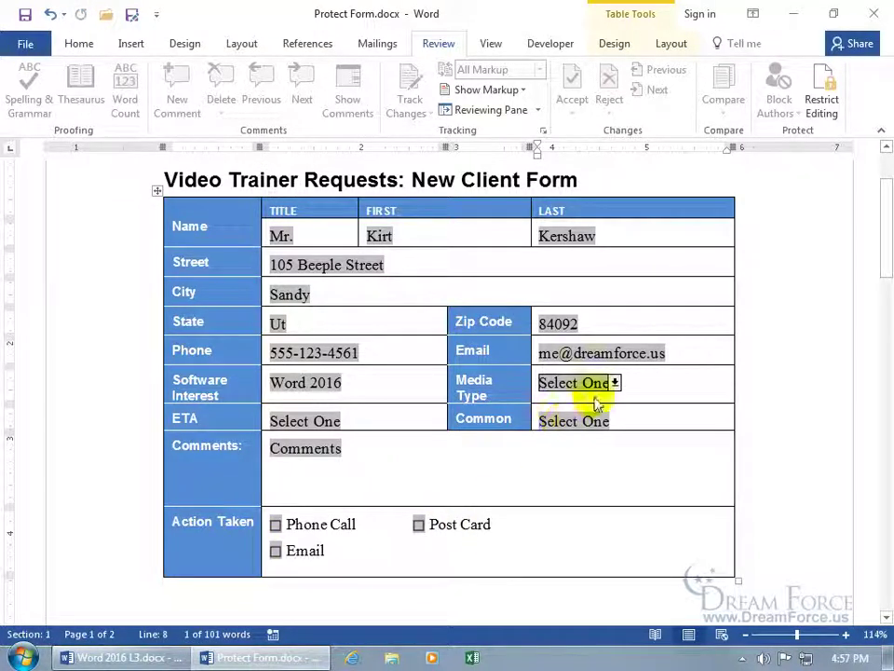
Step: Choose DVD as the Media Type and 6 weeks as the ETA
left_click(615, 382)
left_click(570, 441)
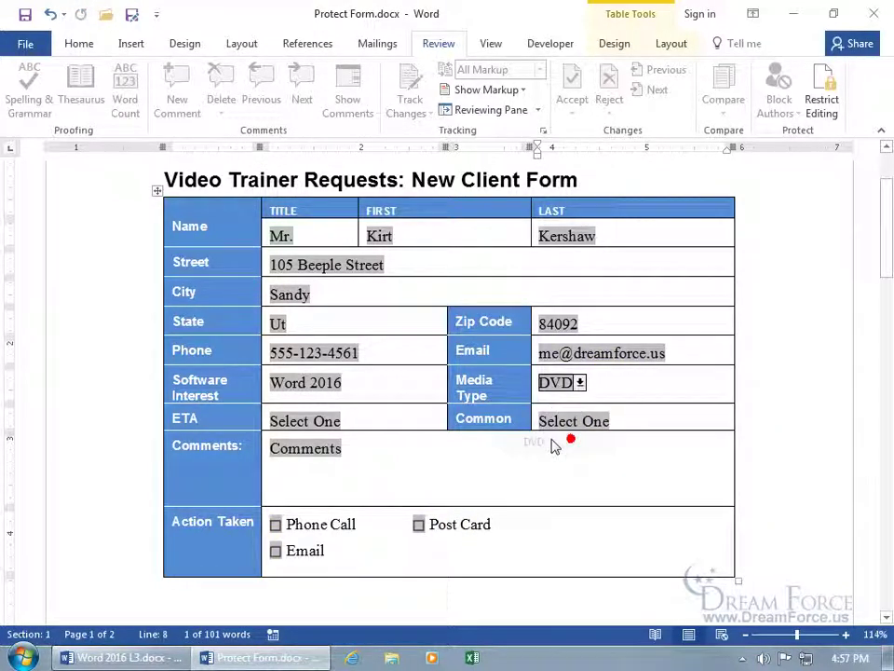
key("Tab")
left_click(346, 421)
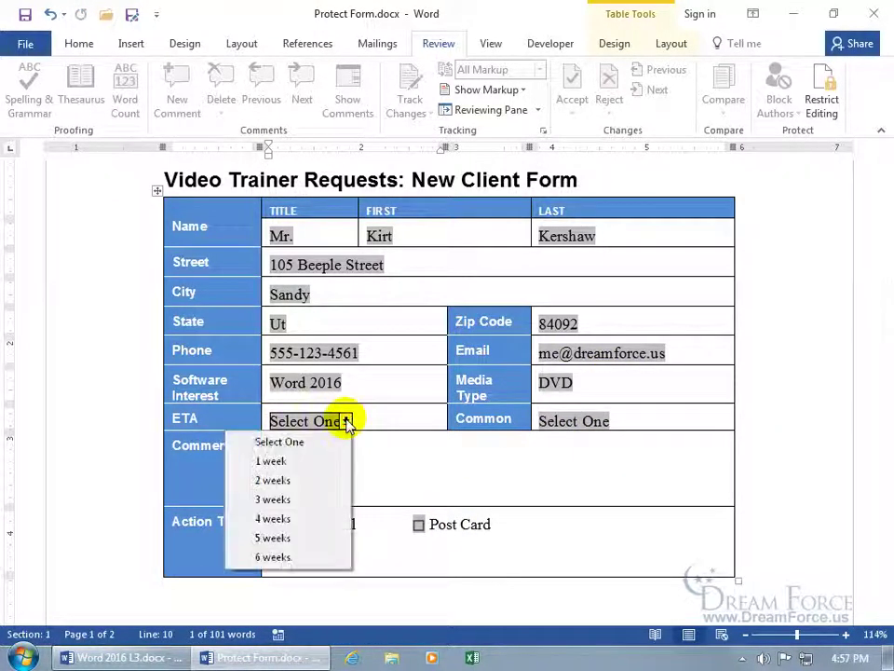
left_click(306, 557)
Step: Set Common to Yes, comment 'No comments.', and tick Post Card under Action Taken
left_click(593, 423)
left_click(613, 420)
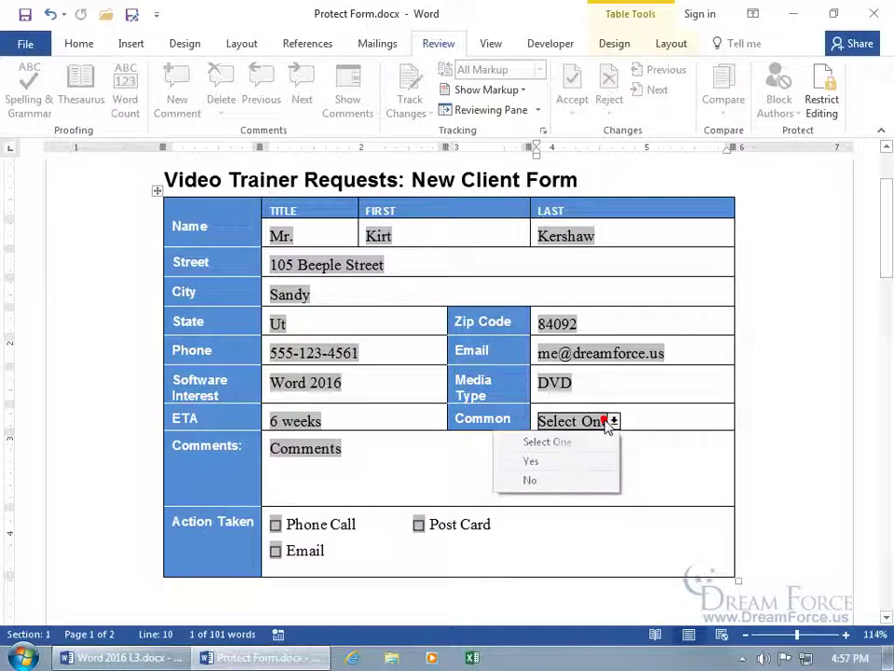
left_click(567, 460)
type("No comments")
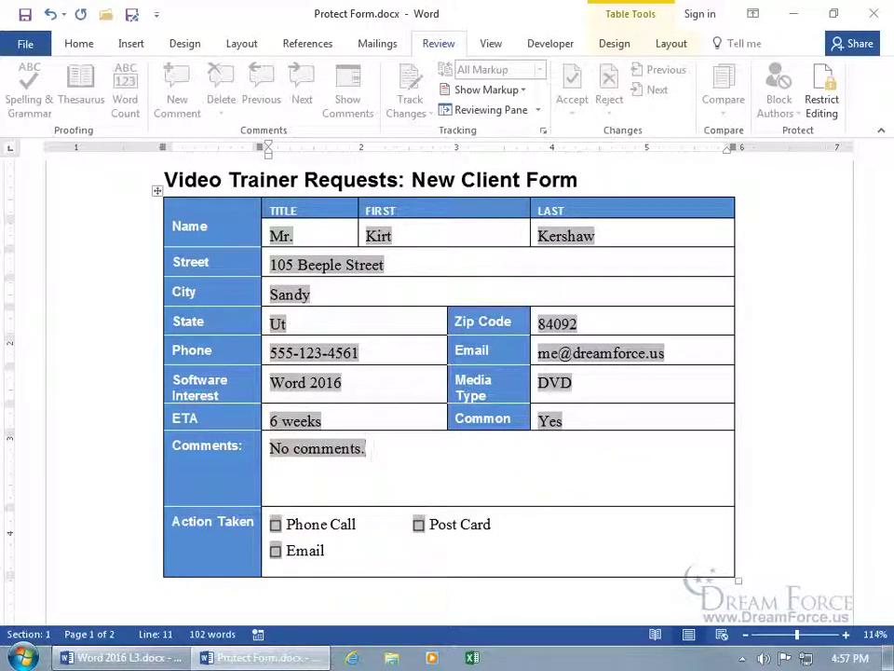
type(".")
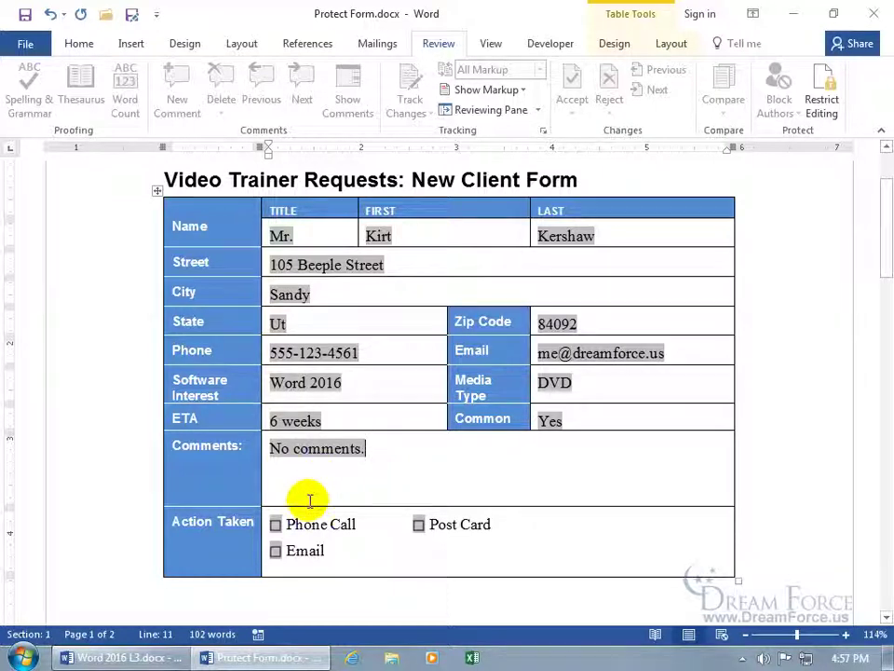
left_click(288, 533)
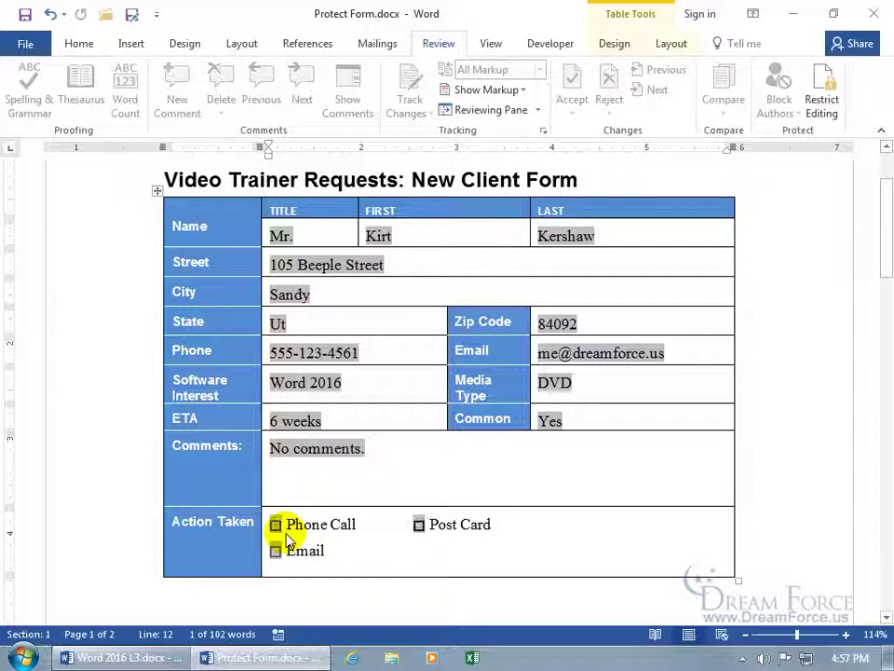
left_click(426, 537)
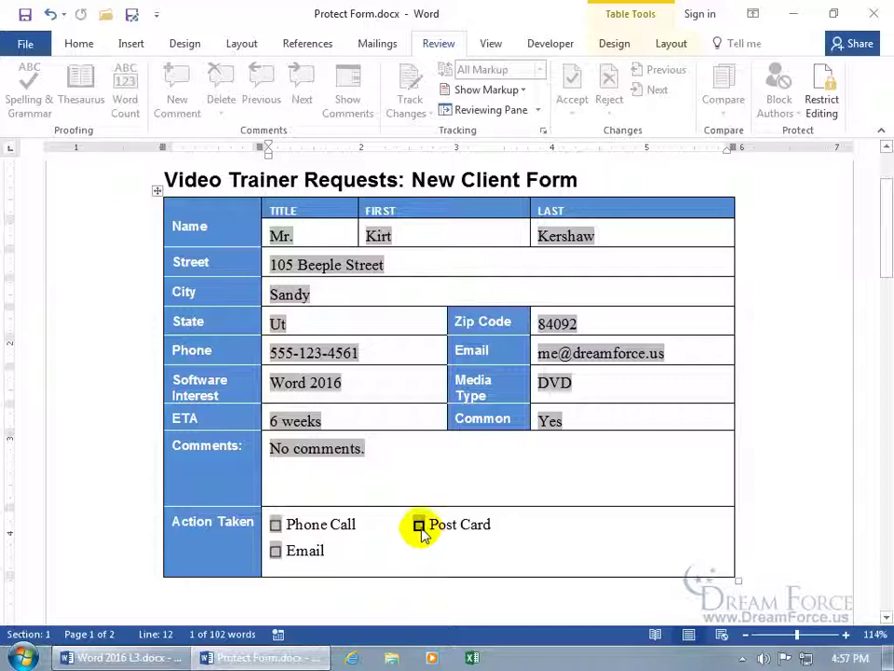
left_click(420, 527)
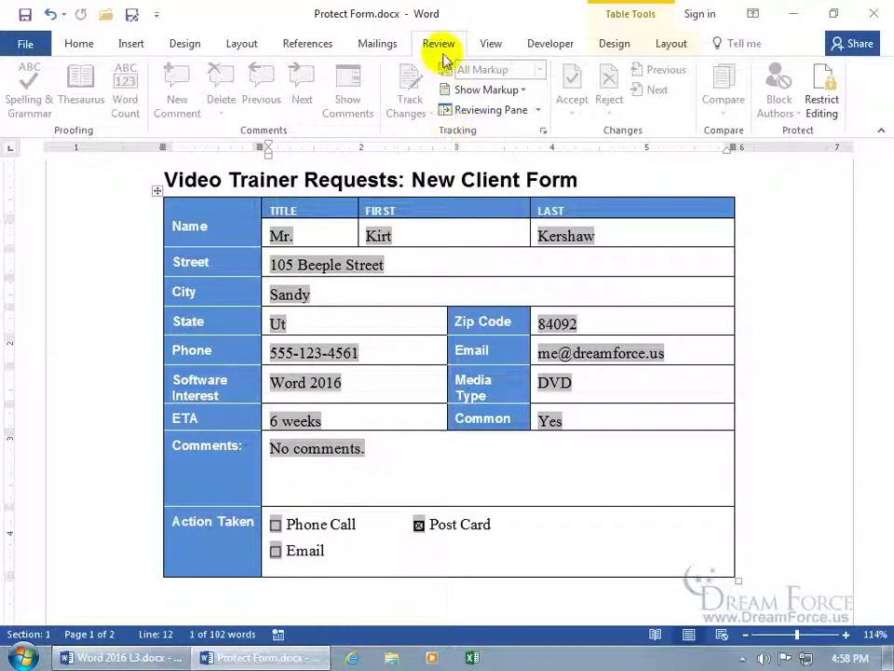
Step: Stop the form's protection by entering its password in the Restrict Editing pane
left_click(821, 101)
left_click(787, 601)
type("••")
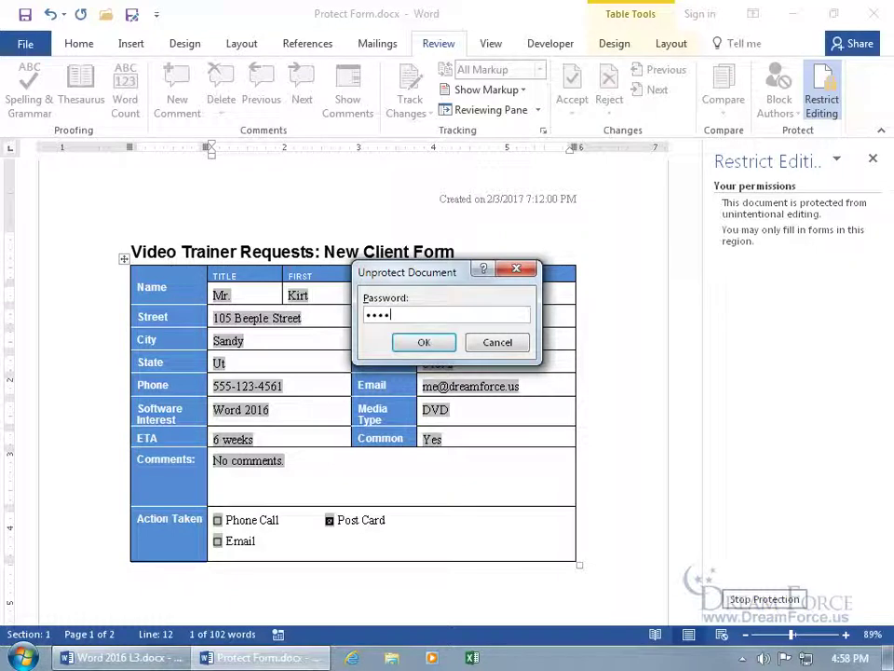
type("••")
key("Return")
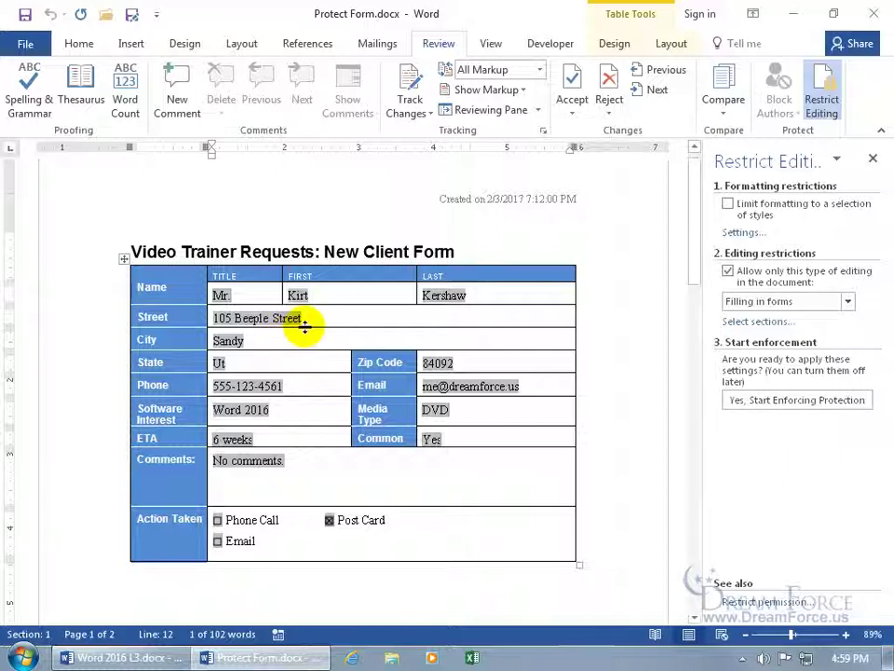
Step: Reset all form fields to their placeholders via Developer > Legacy Tools
left_click(316, 323)
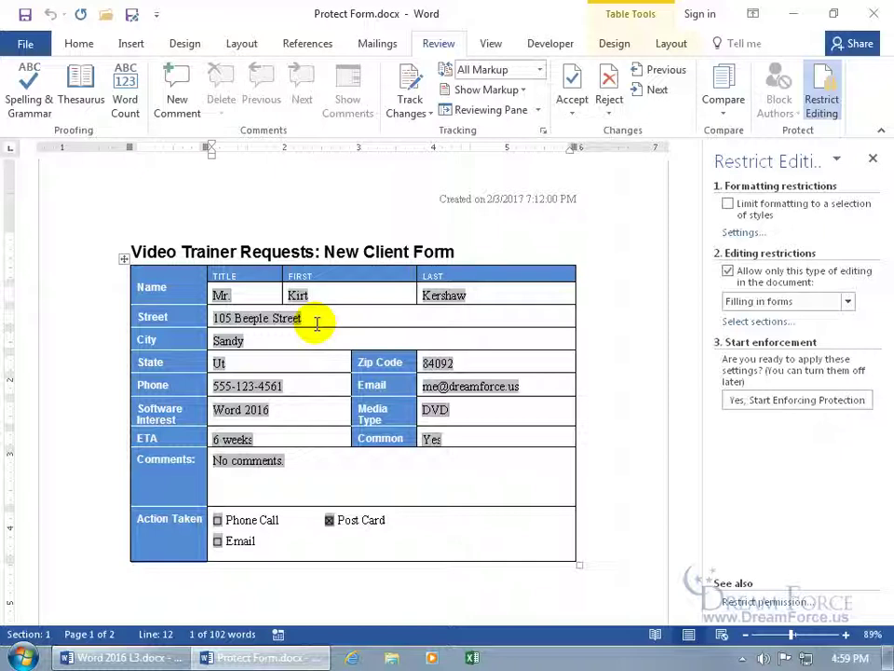
left_click(549, 46)
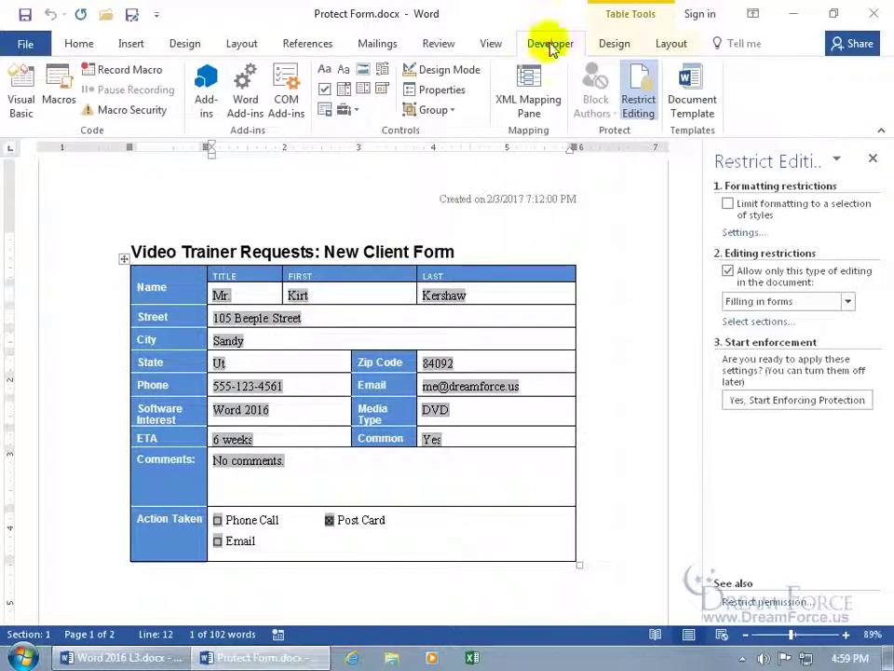
left_click(352, 112)
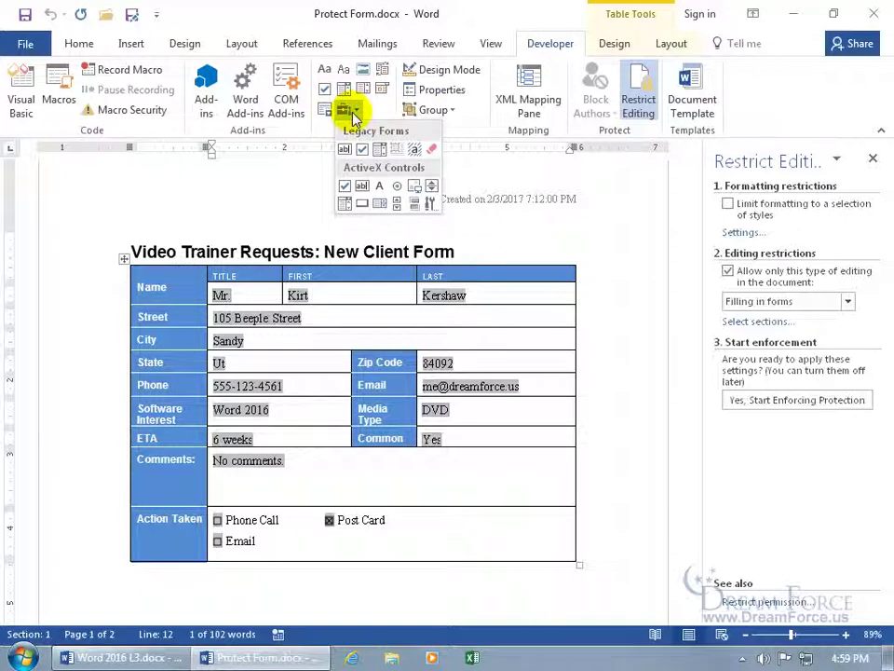
left_click(434, 151)
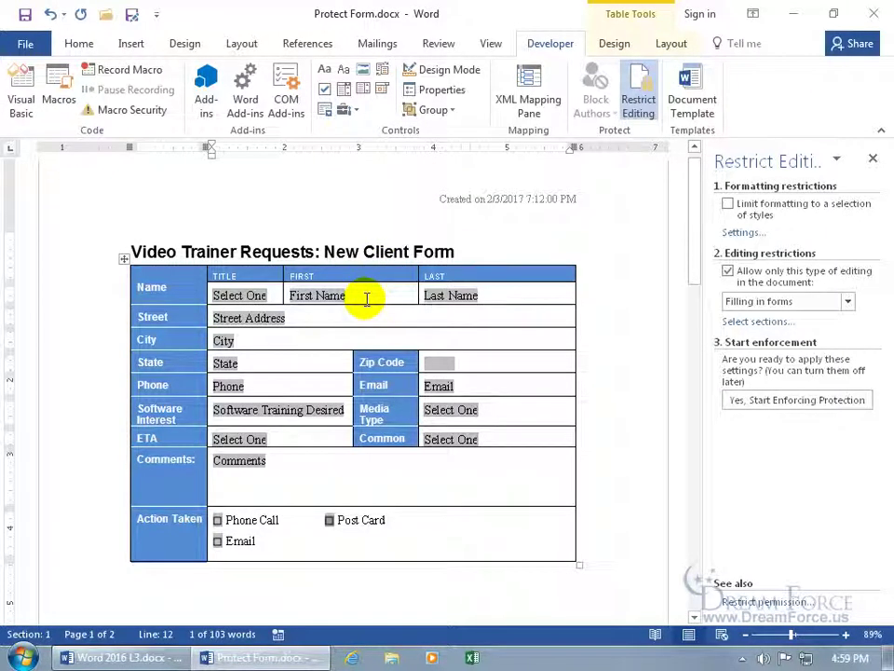
Step: Re-enforce form-filling protection without a password and close the Restrict Editing pane
left_click(756, 401)
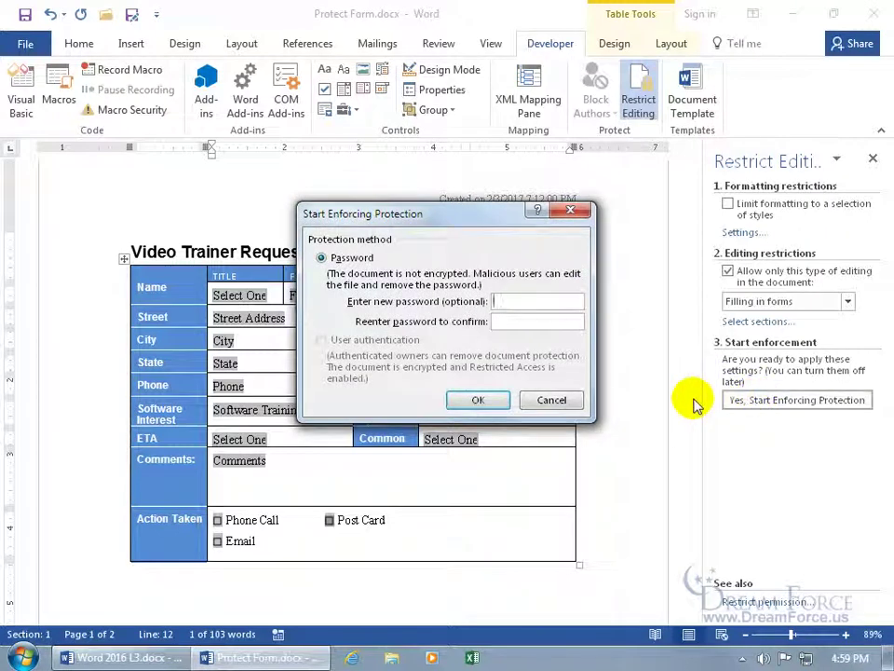
left_click(483, 402)
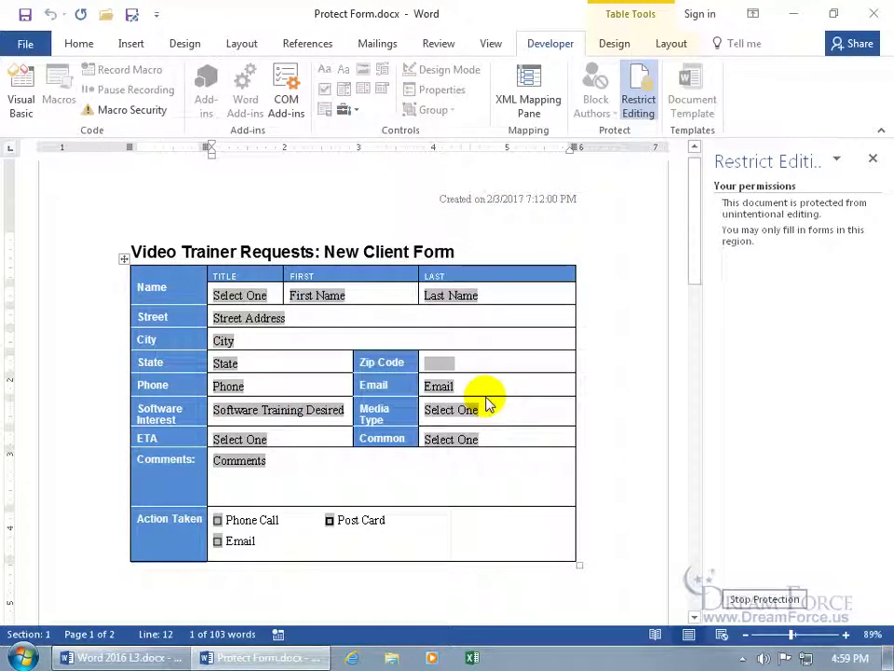
left_click(872, 159)
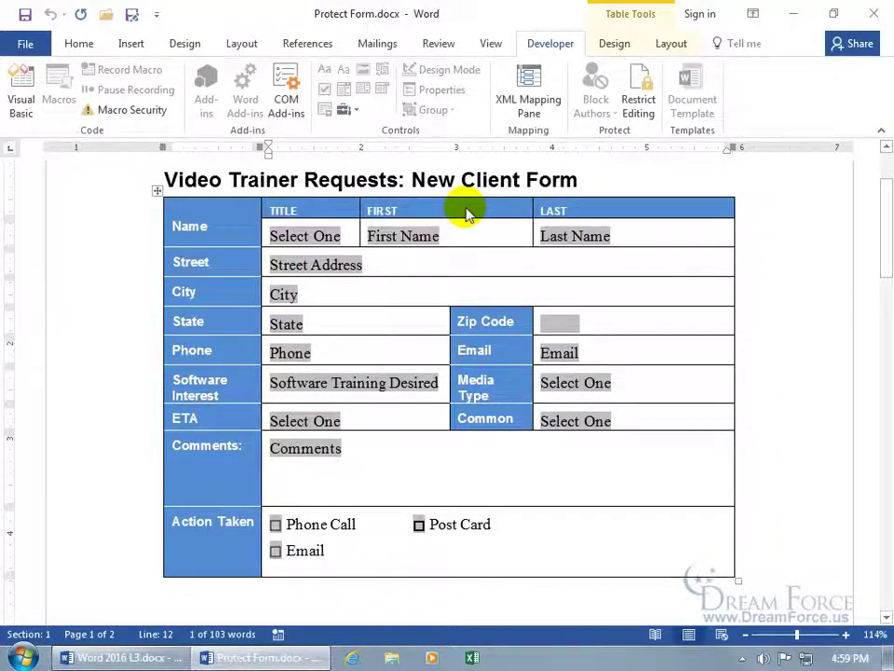
Step: Save the form as Word Template (*.dotx) named 'My Spiffy New Client Form'
left_click(132, 16)
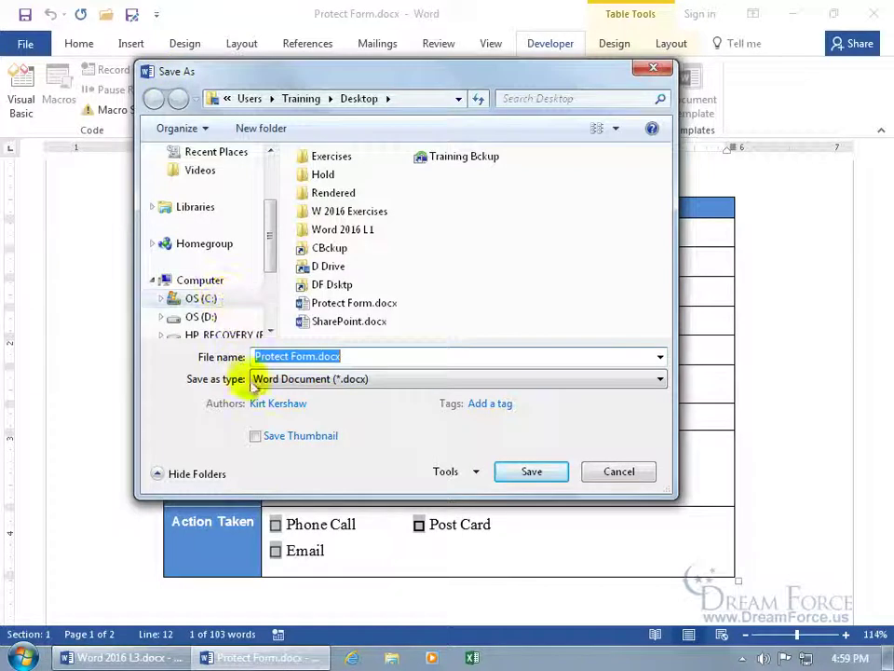
left_click(310, 380)
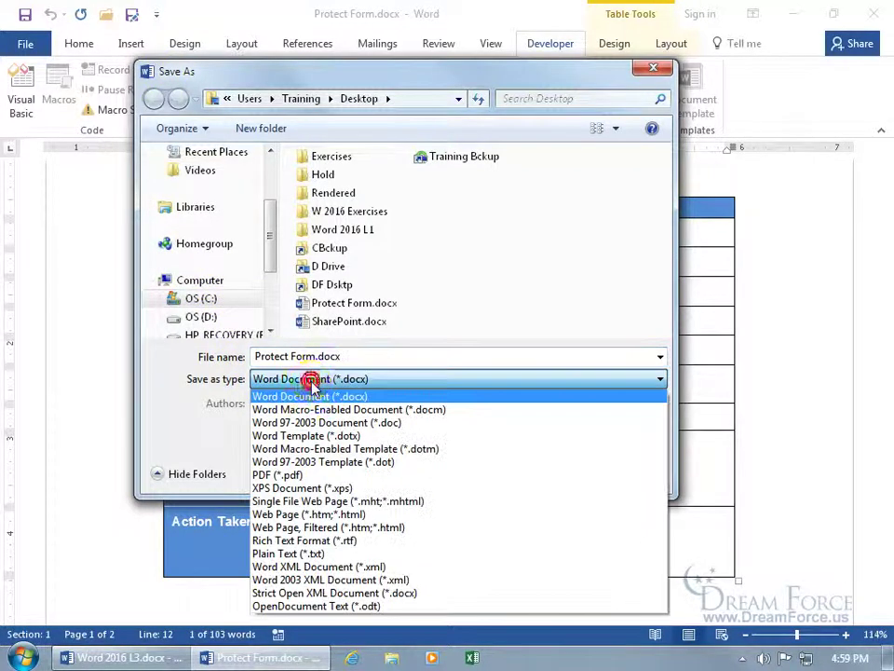
left_click(308, 435)
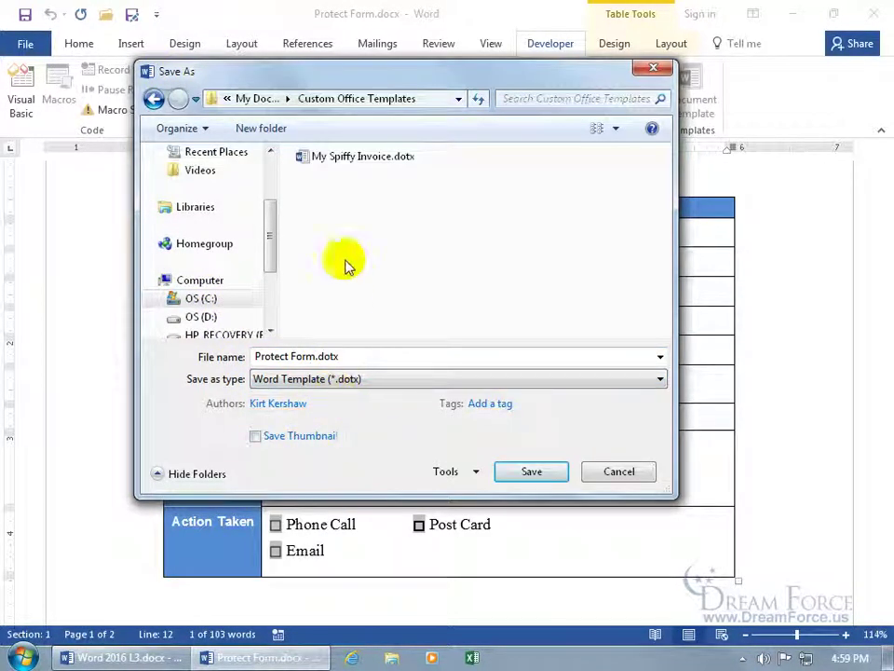
left_click(351, 356)
type("My Spiffy New Client Form")
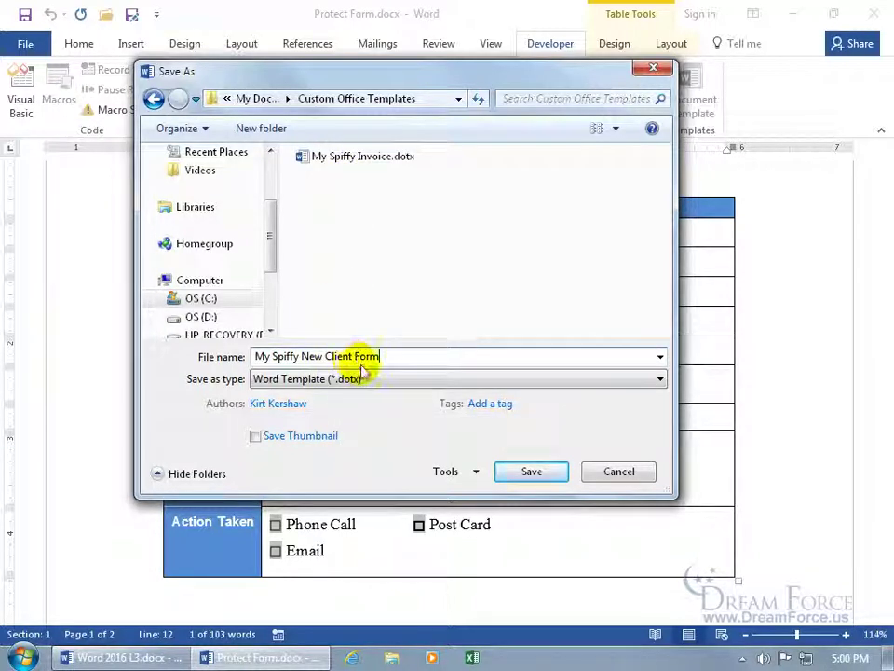
left_click(523, 475)
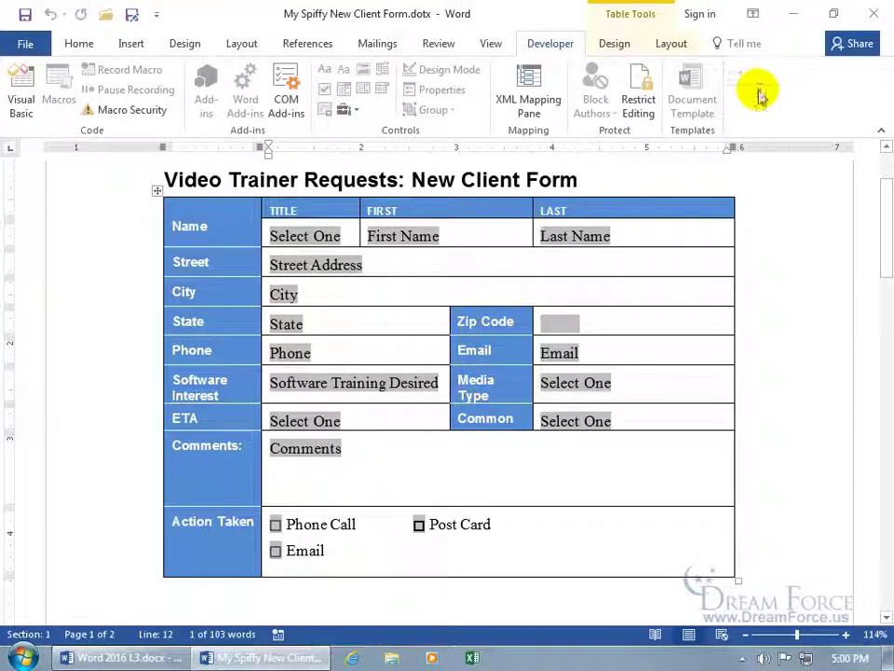
Step: Close the template and relaunch Word from the desktop shortcut
left_click(874, 13)
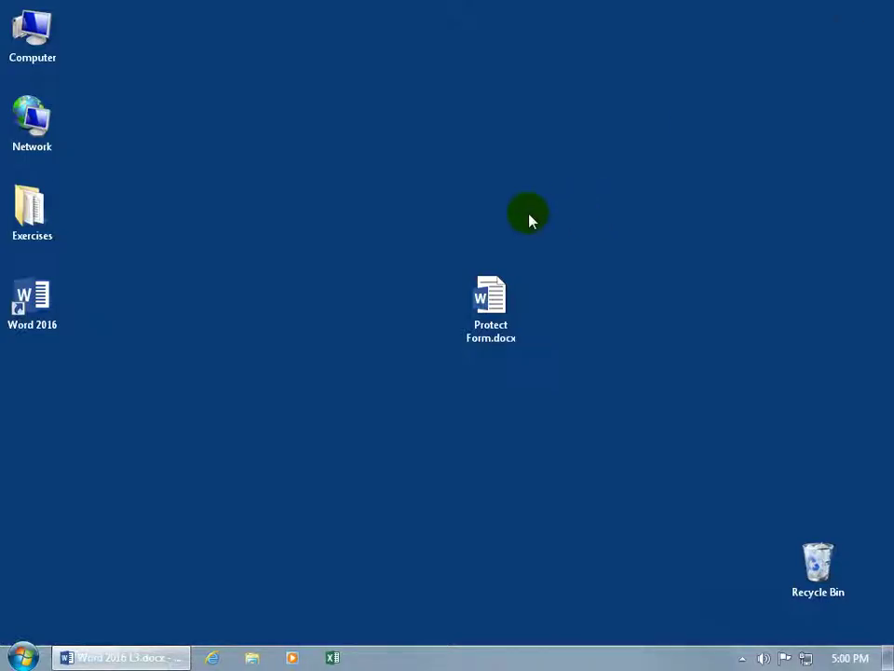
left_click(37, 310)
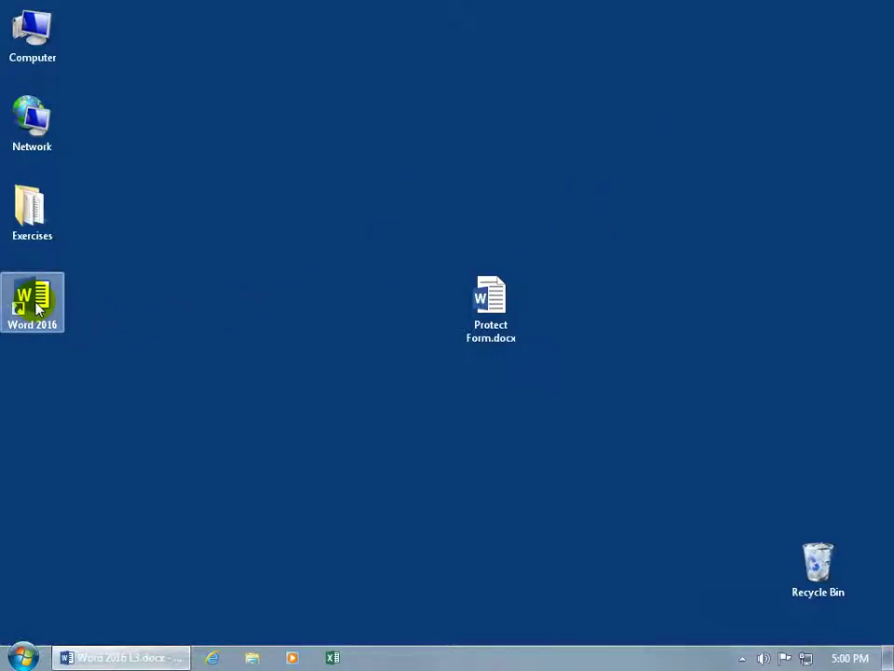
double_click(37, 310)
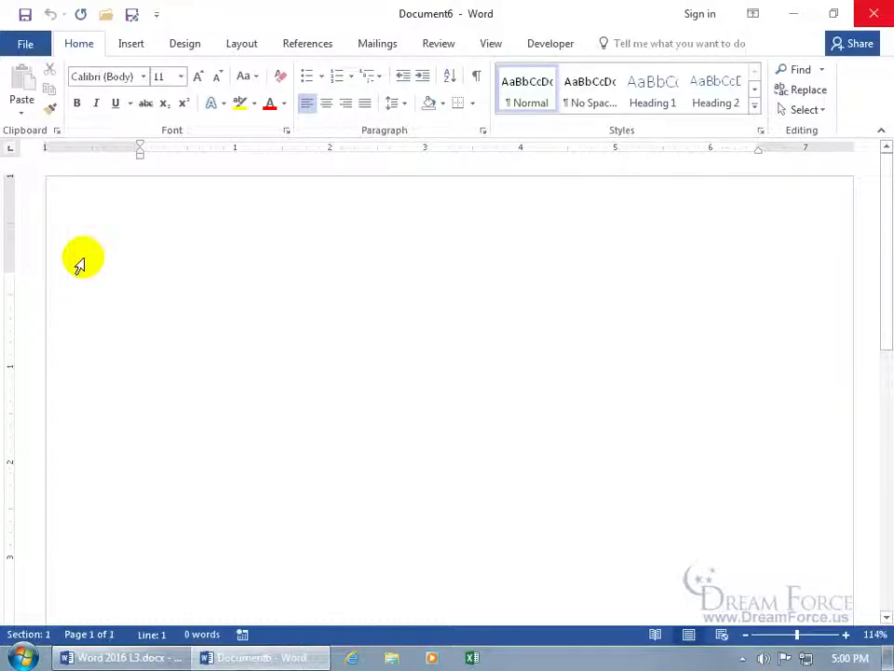
Step: Create a new document from the PERSONAL template My Spiffy New Client Form
left_click(28, 47)
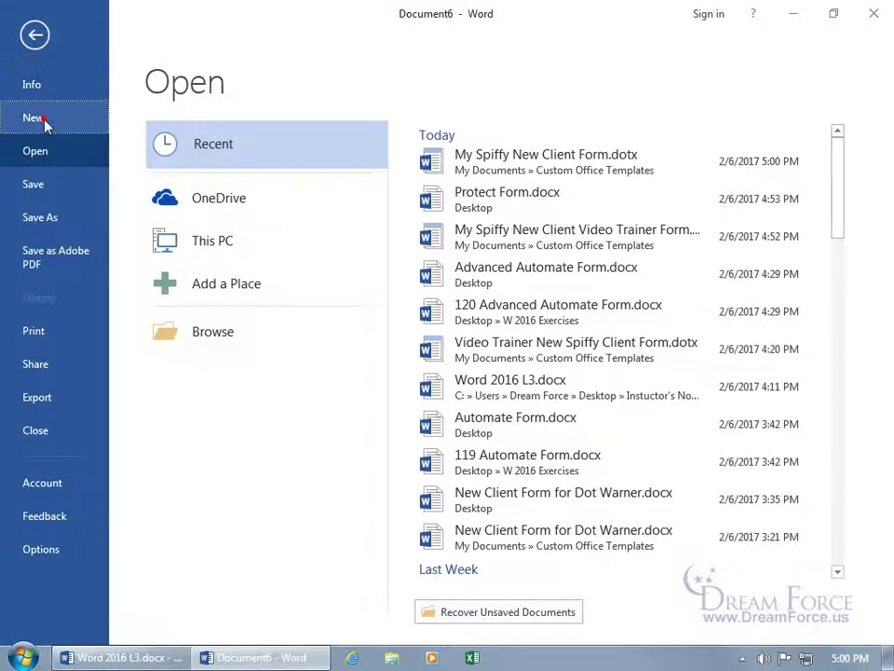
left_click(44, 121)
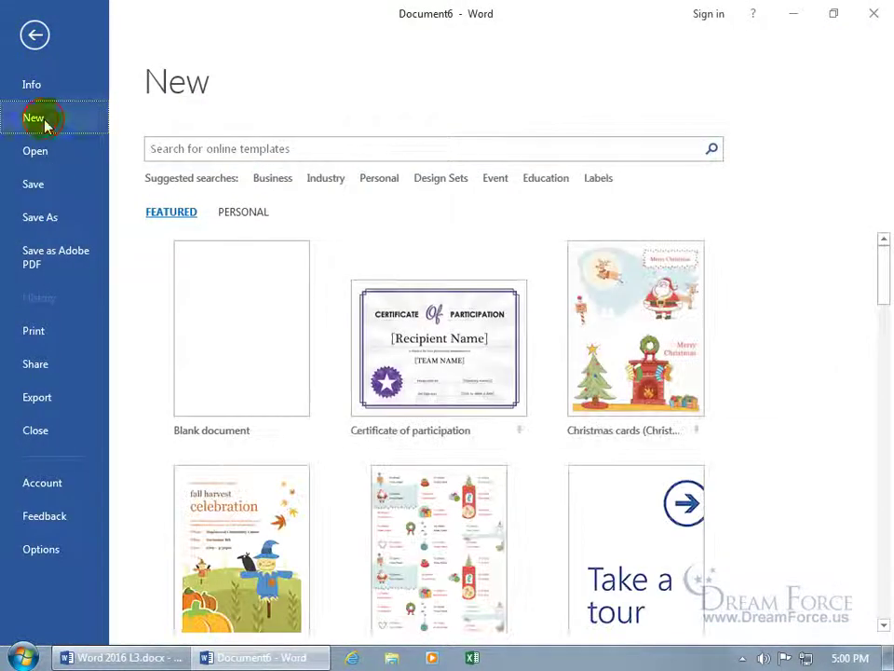
left_click(239, 220)
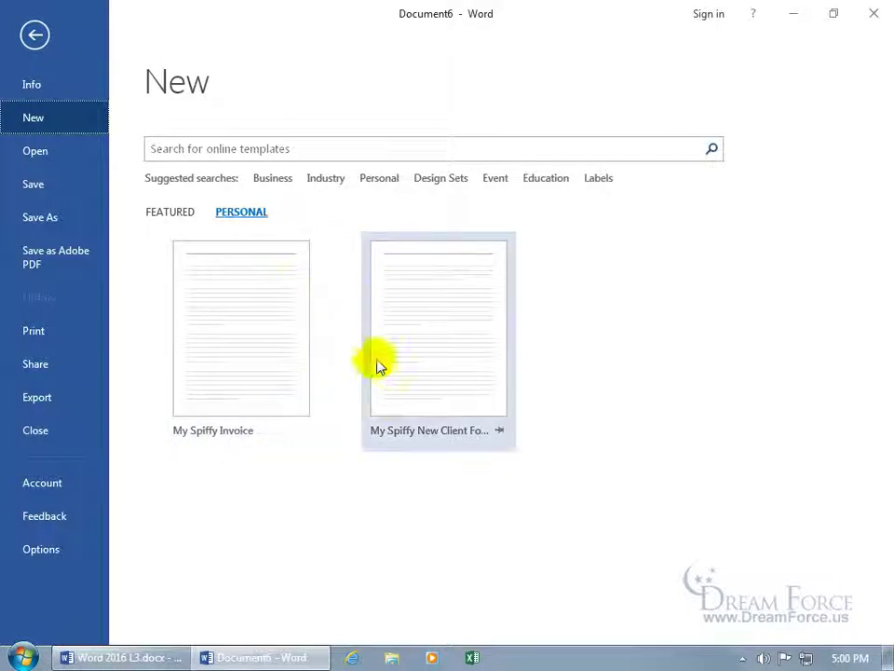
left_click(443, 331)
scroll(409, 205, "down", 2)
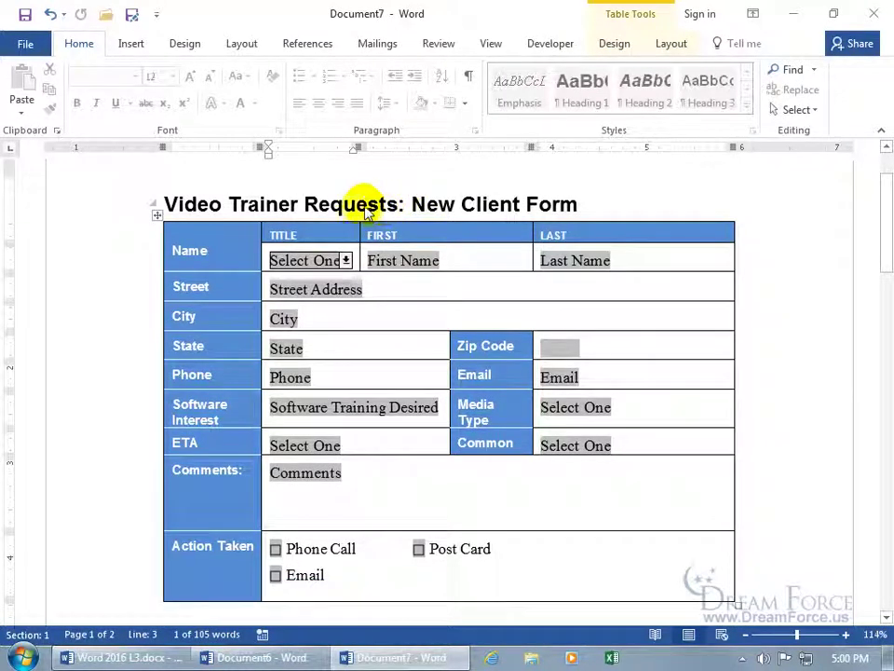
Step: Choose Mrs. as the title and enter the client's name, street, city and state
left_click(345, 262)
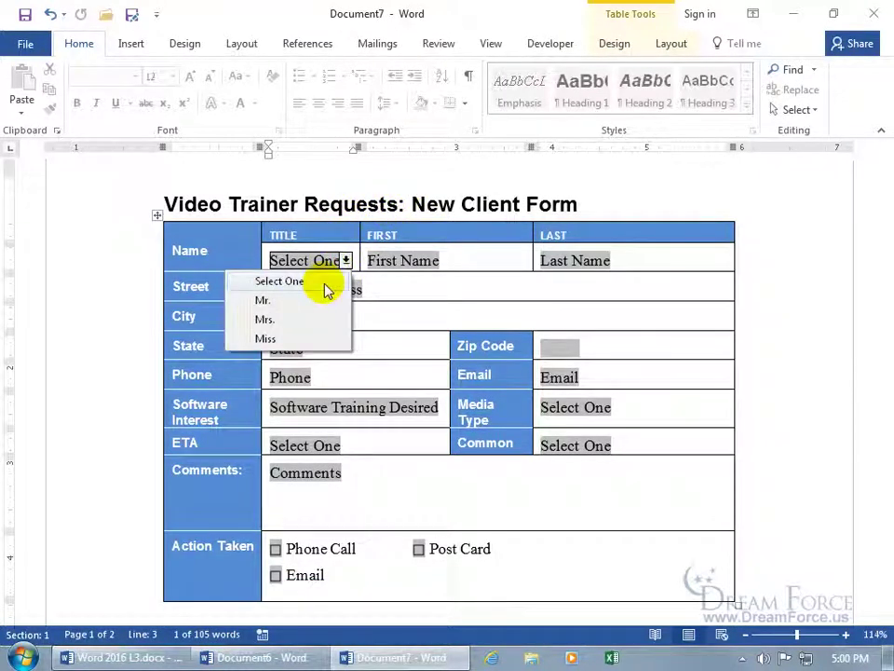
left_click(296, 326)
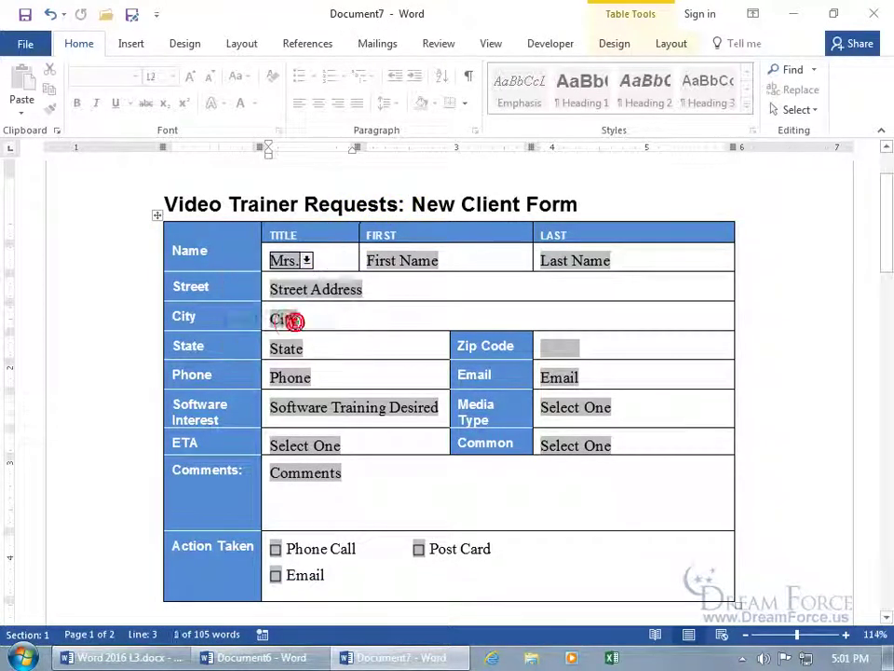
key("Tab")
type("fot")
key("Tab")
type("Warner")
key("Tab")
type("102 Poka Dot Way")
key("Tab")
type("Poka")
key("Tab")
type("Ut")
Step: Enter the client's zip code, phone and e-mail, and Software Interest 'Word 2016'
key("Tab")
type("84092")
key("Tab")
type("555-123-4445")
key("Tab")
key("Tab")
type("Word 2016")
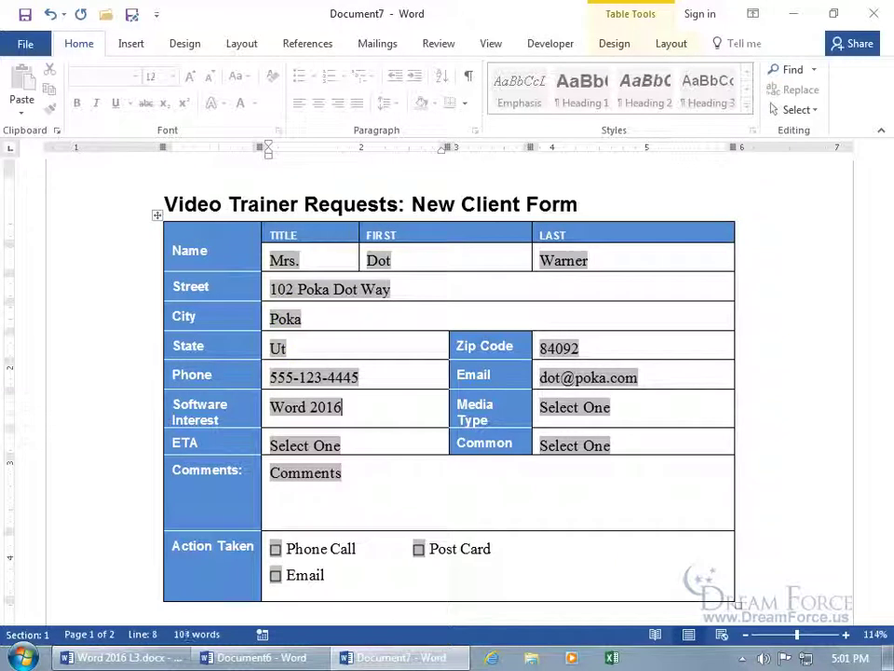
key("Tab")
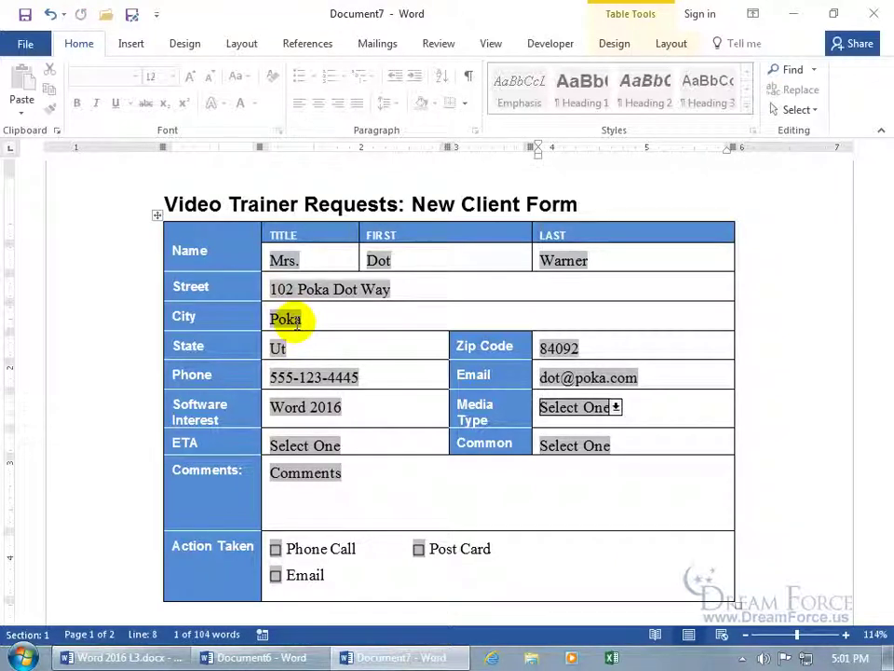
Step: Choose MP4, 6 weeks and Common Yes, comment 'Yeah!', and tick Phone Call
left_click(613, 408)
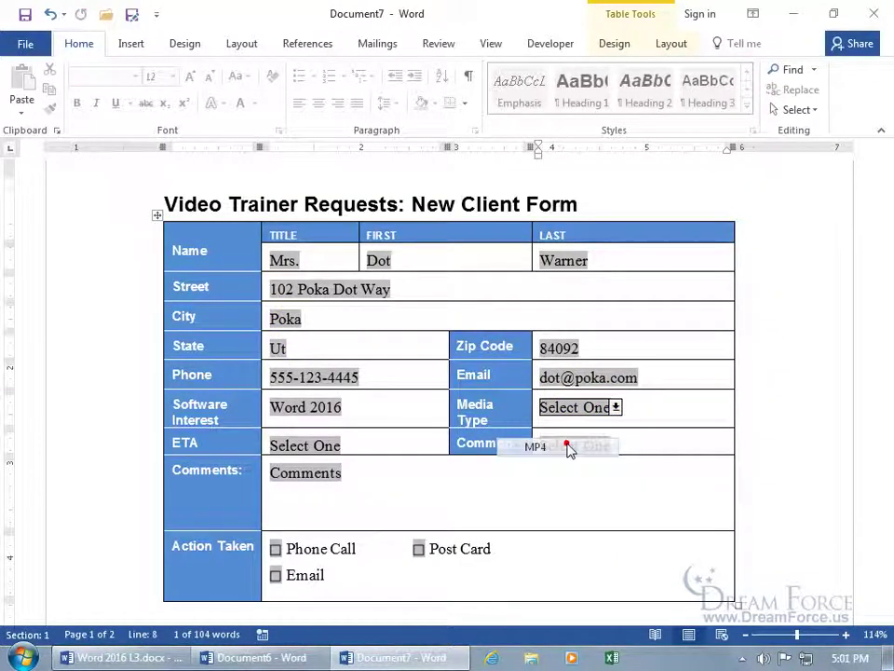
left_click(569, 444)
key("Tab")
left_click(345, 447)
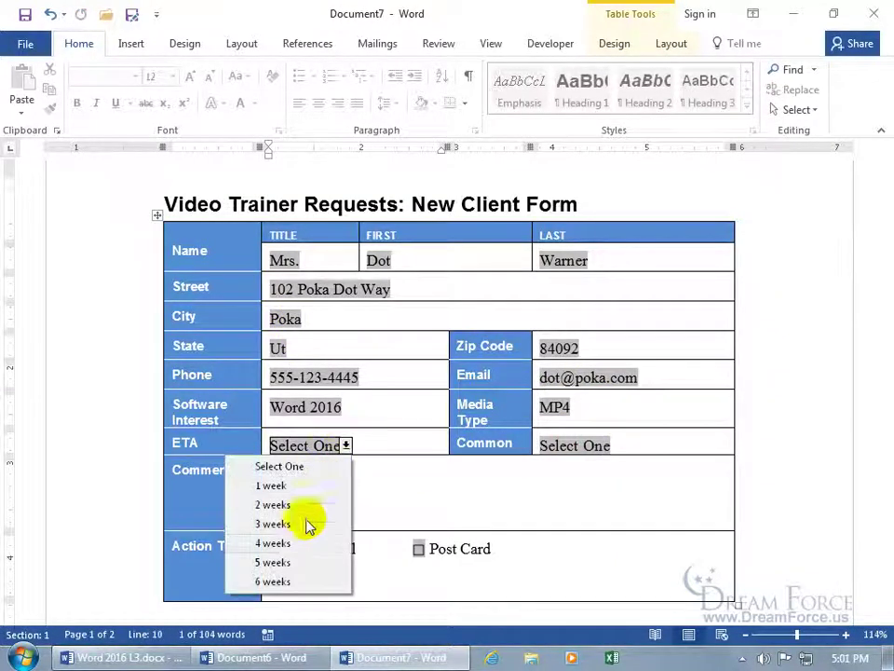
left_click(290, 580)
key("Tab")
left_click(616, 445)
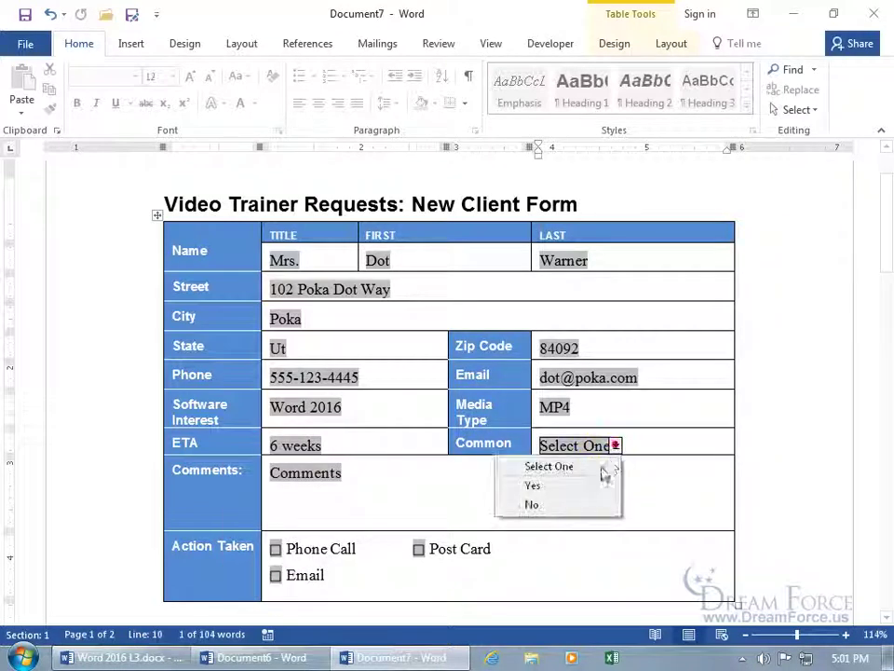
left_click(587, 485)
type("Yeah!")
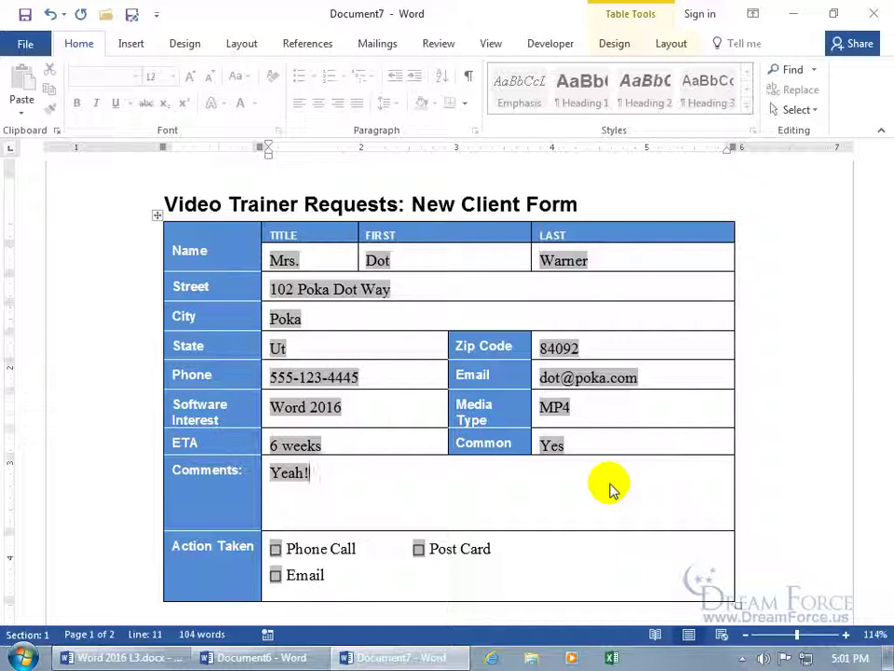
left_click(275, 551)
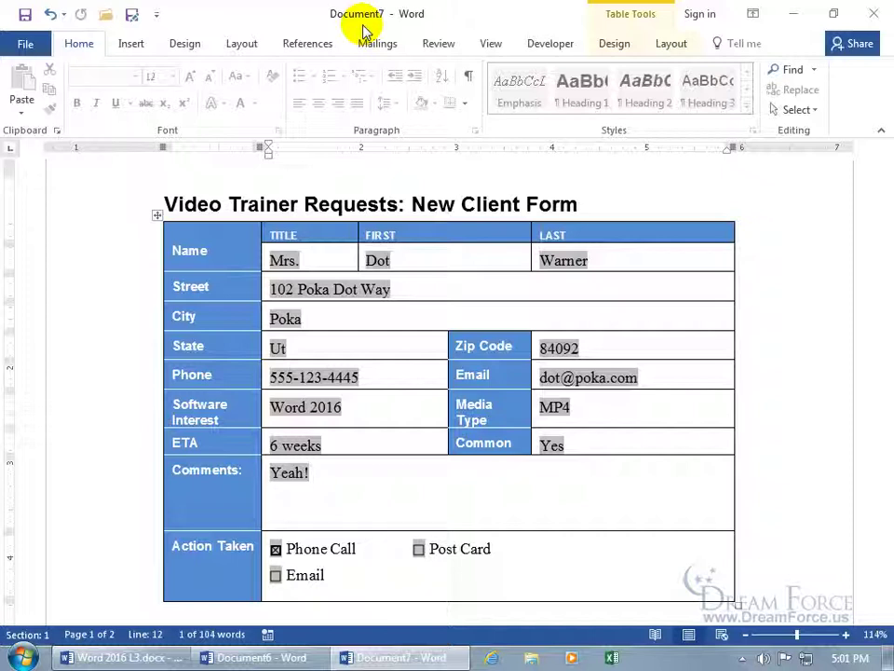
Step: Save the filled form to the Desktop as a Word Document (.docx) named My New Spiffy Client plus the client's name
left_click(24, 14)
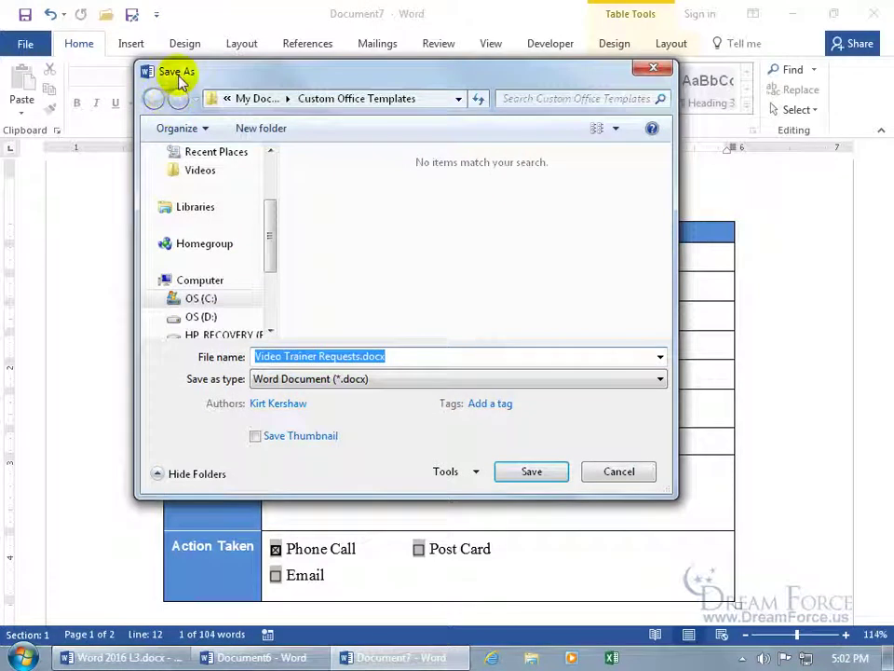
left_click(292, 384)
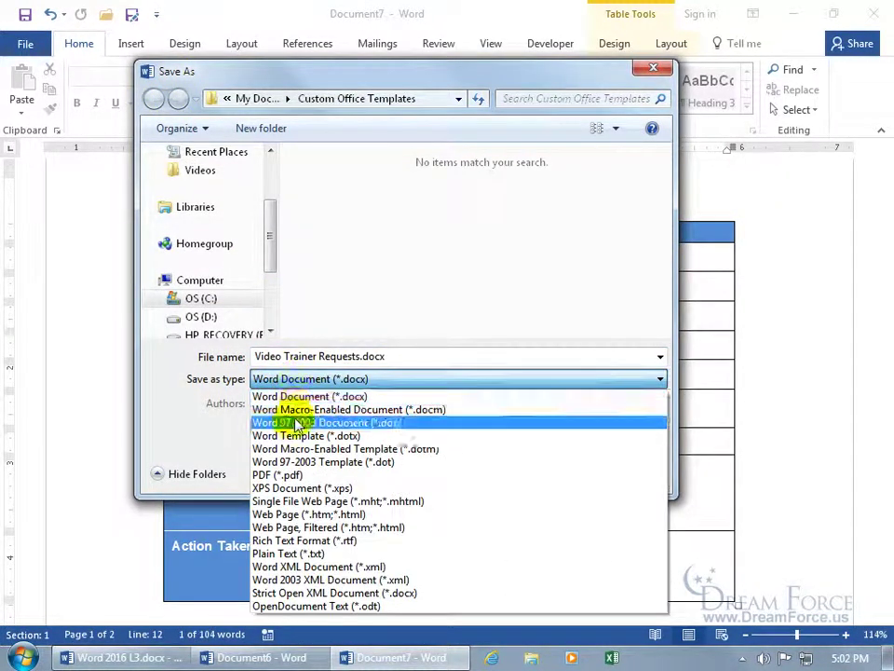
left_click(294, 434)
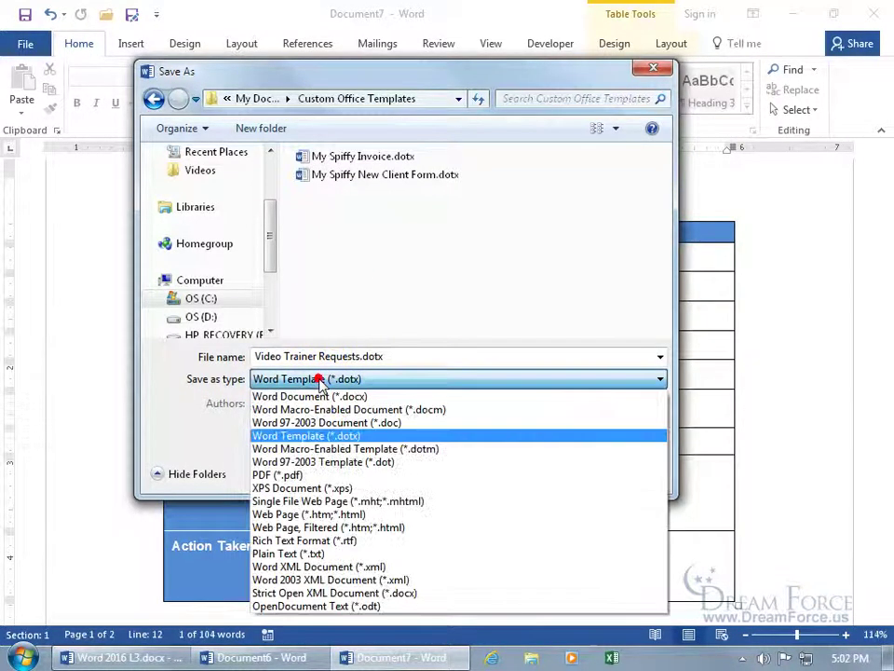
left_click(270, 395)
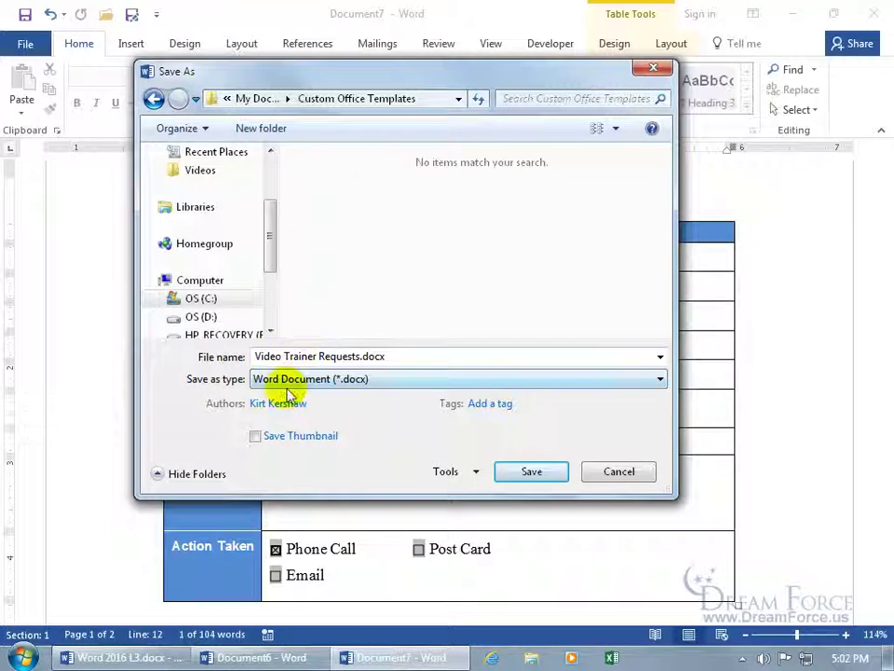
left_click_drag(271, 253, 274, 196)
left_click(203, 214)
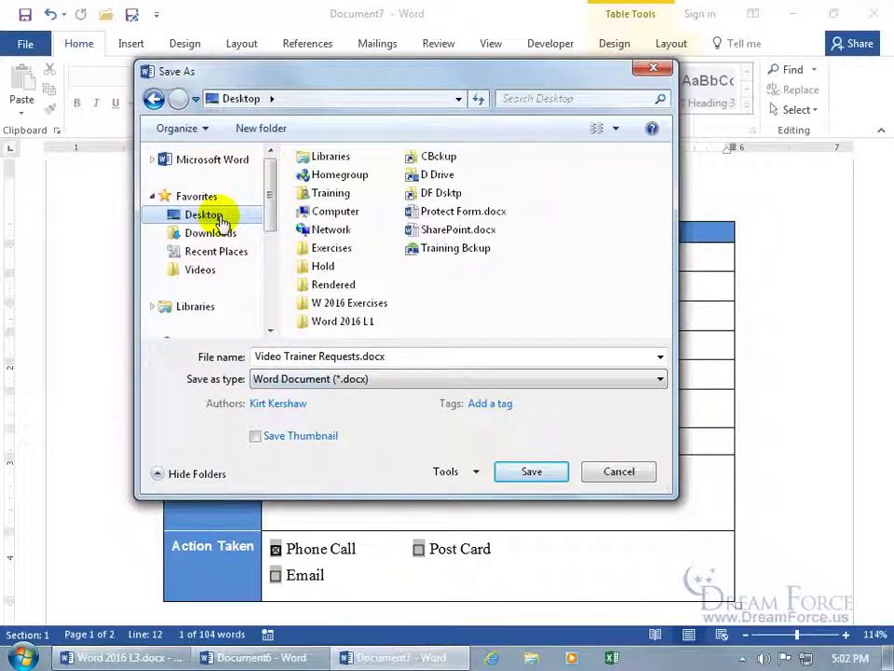
left_click(399, 356)
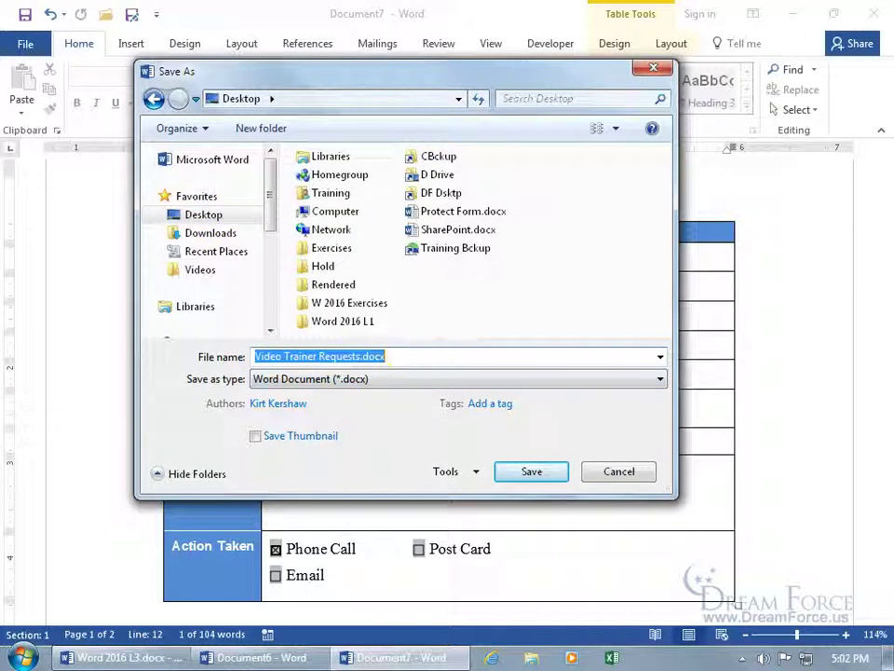
type("My New Spiffy Client DOT WARNER")
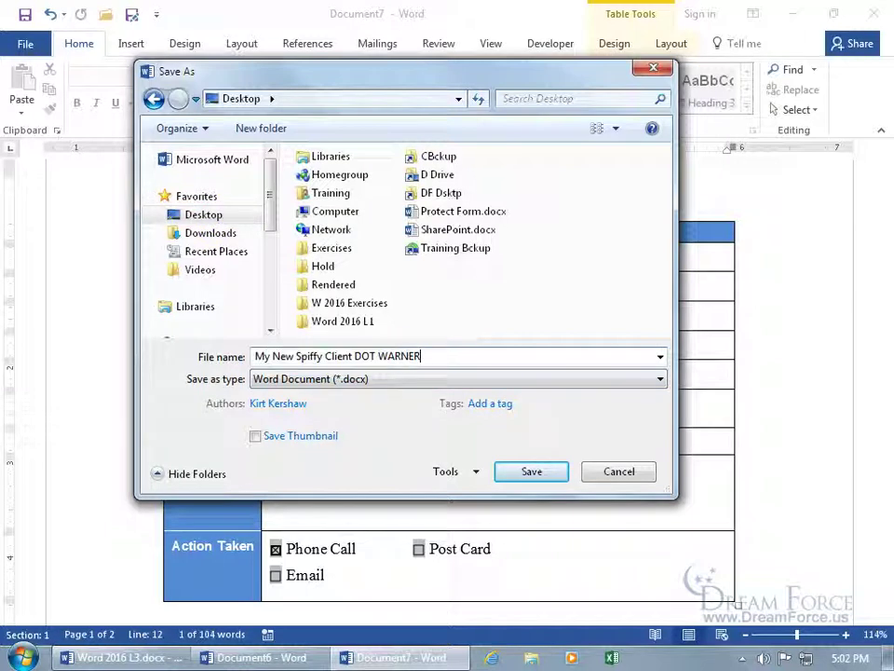
left_click(528, 471)
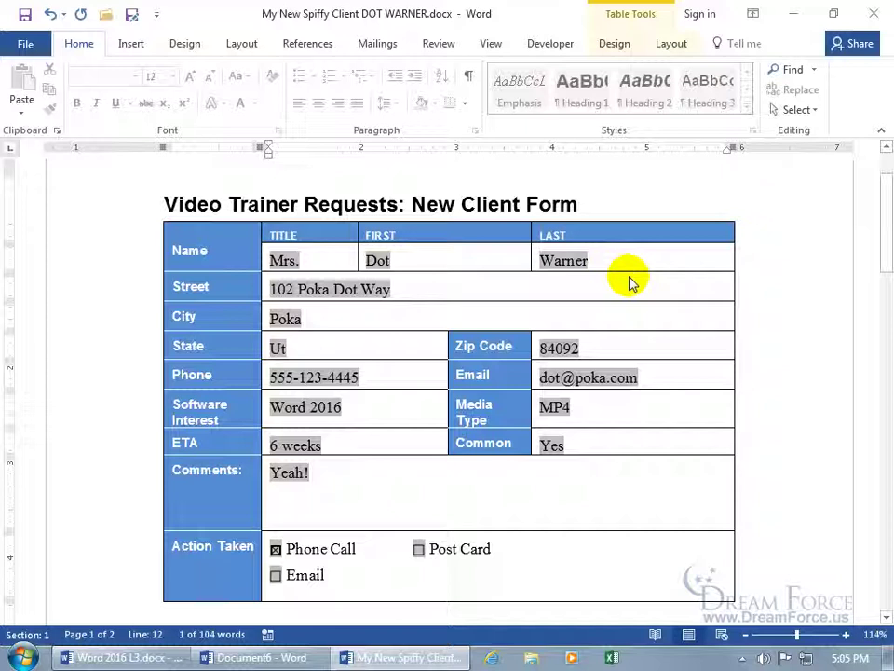
left_click(27, 45)
left_click(44, 116)
left_click(233, 209)
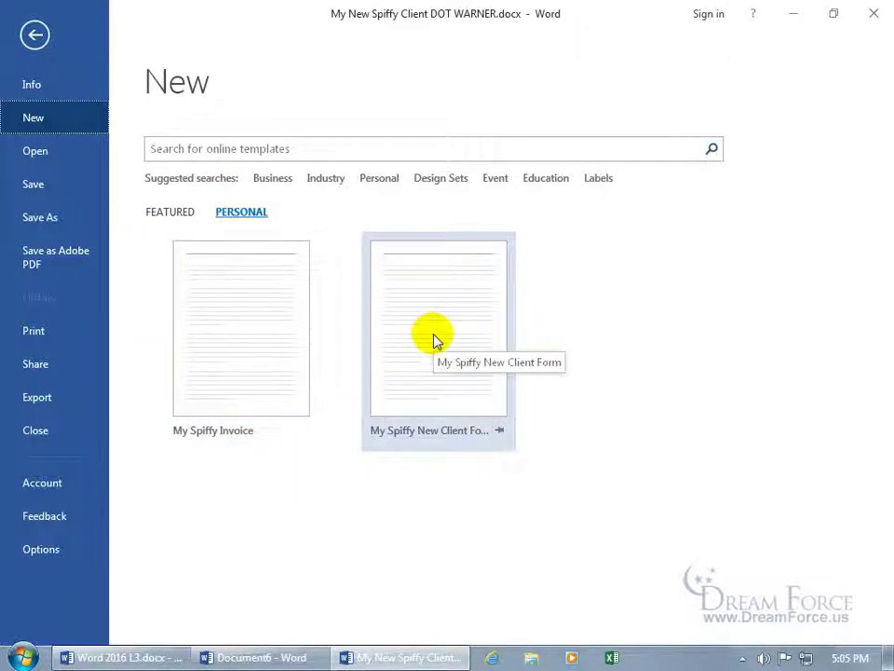
left_click(434, 341)
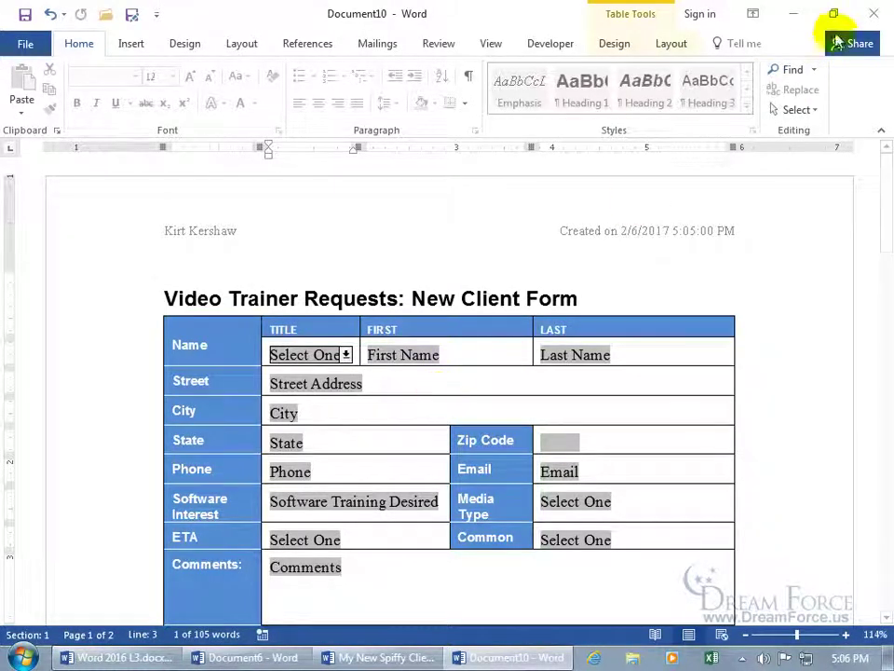
left_click(874, 13)
left_click(447, 364)
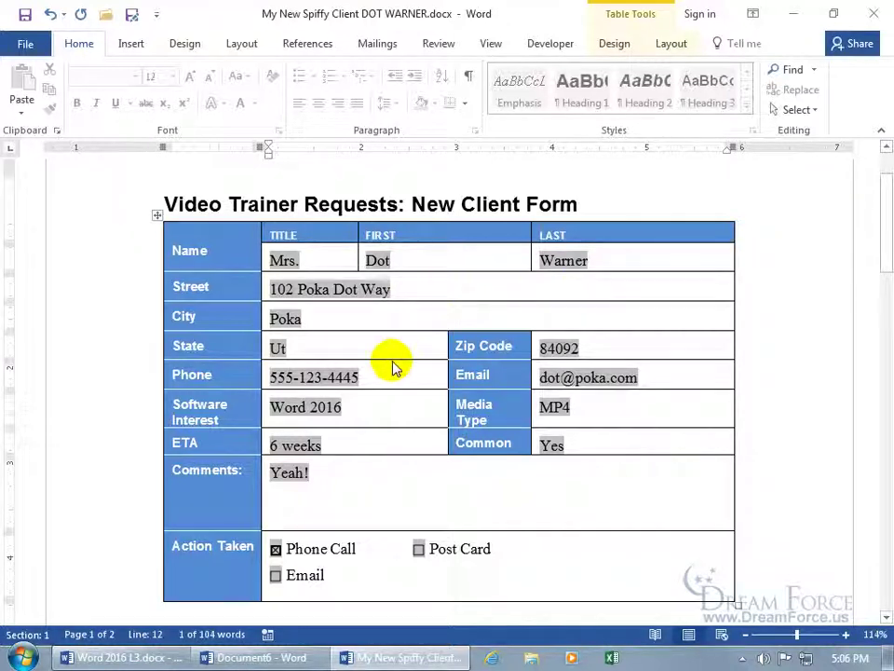
Step: Enable 'Save form data as delimited text file' in Word's Advanced options and confirm with OK
left_click(131, 13)
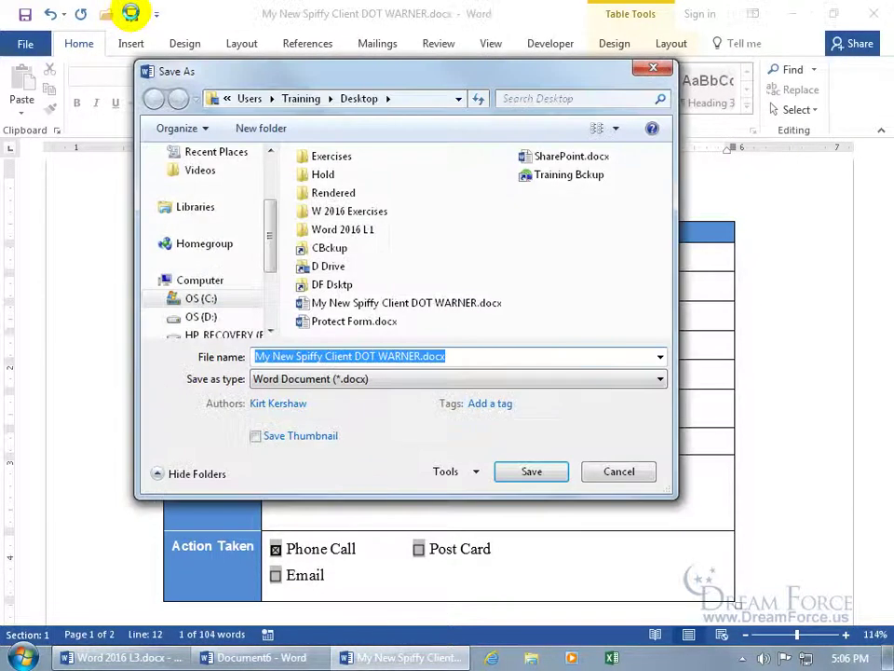
left_click(474, 473)
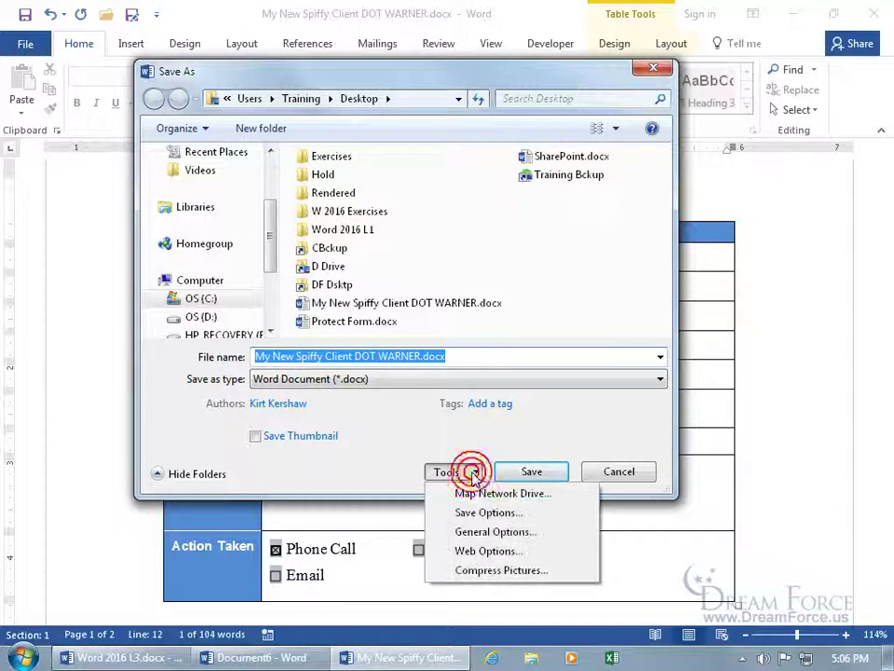
left_click(484, 515)
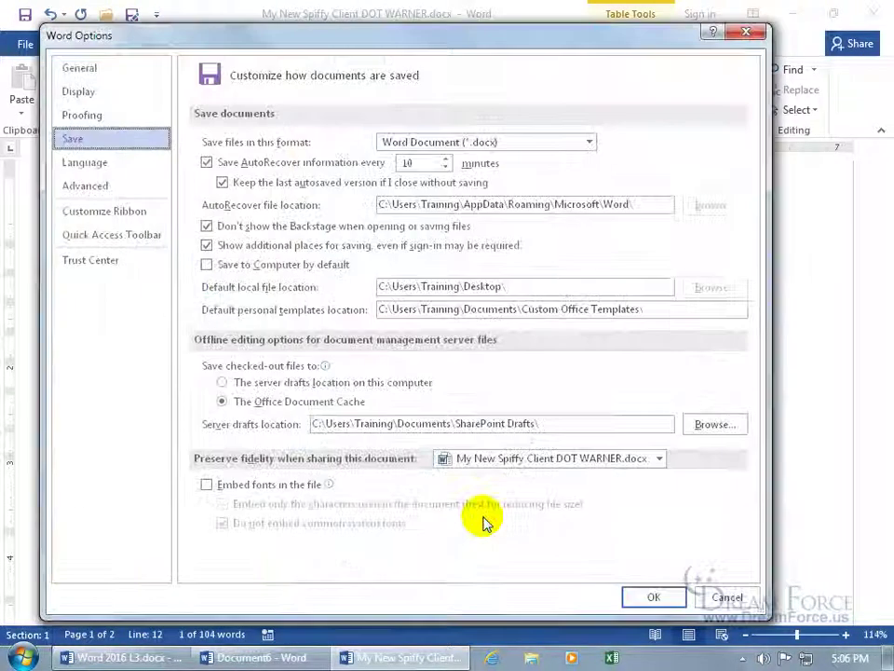
left_click(111, 194)
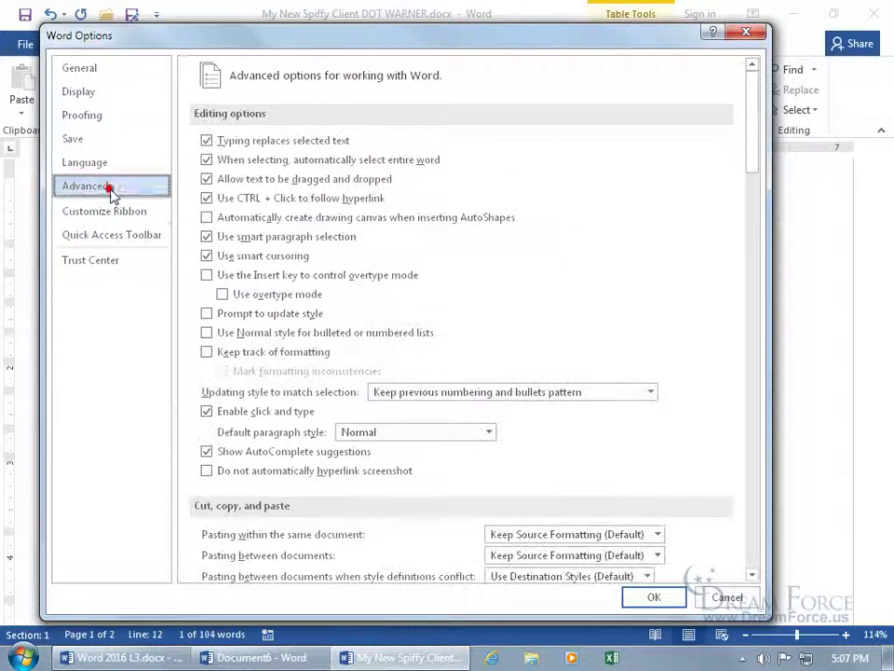
left_click_drag(758, 164, 753, 492)
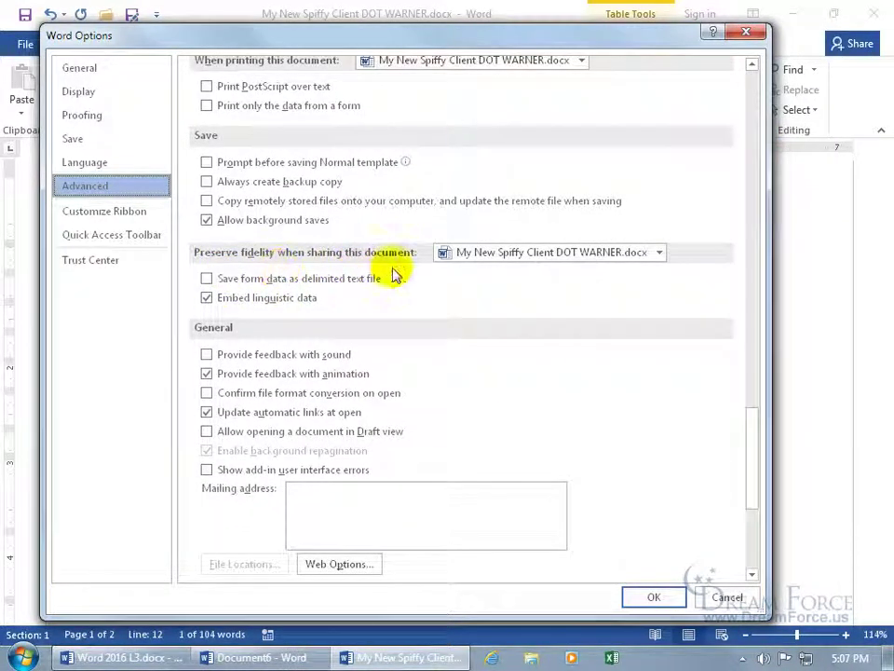
left_click(223, 281)
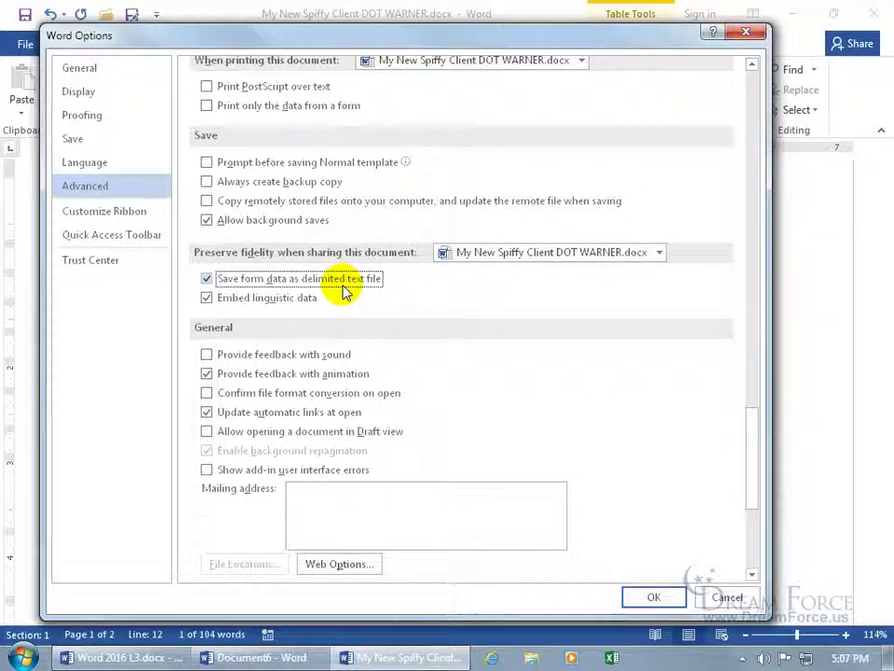
left_click(652, 597)
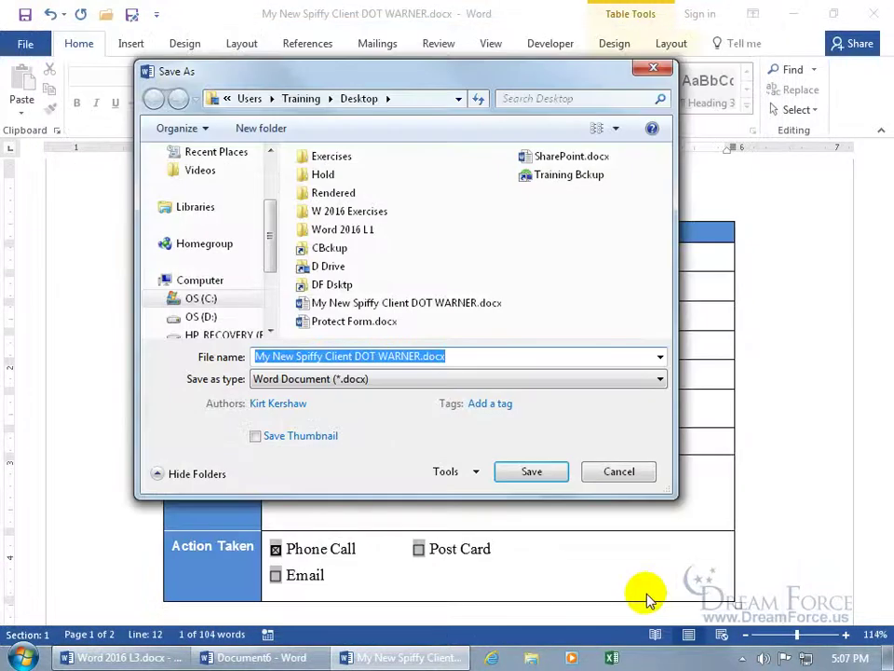
Step: Save the form data as Plain Text (*.txt), accepting the File Conversion settings
left_click(344, 383)
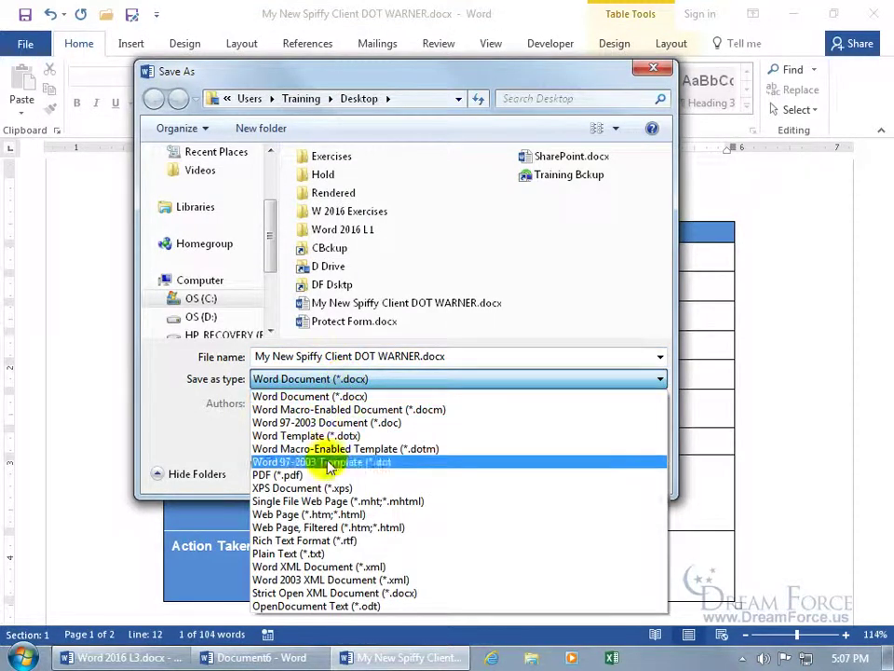
left_click(318, 553)
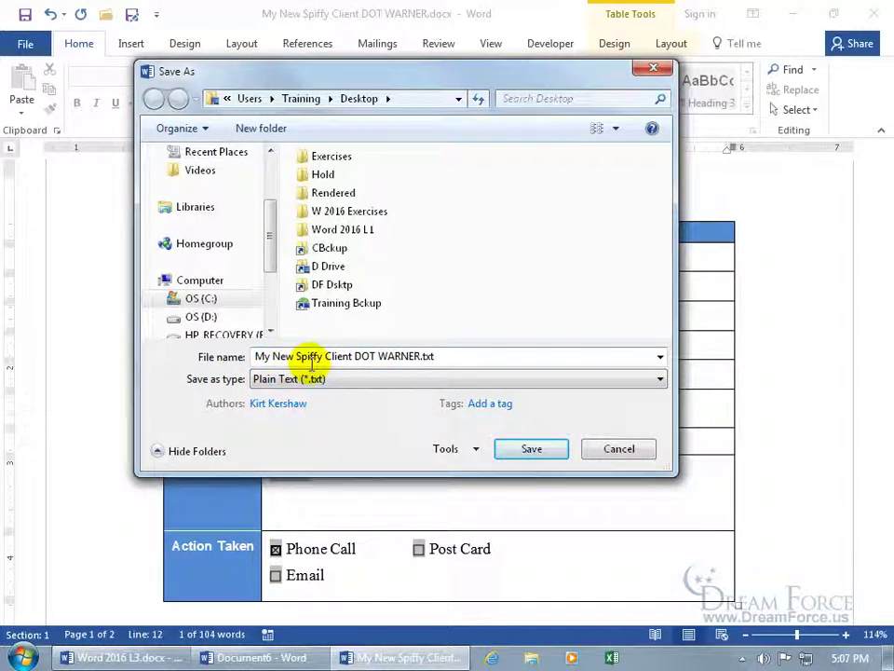
left_click(531, 448)
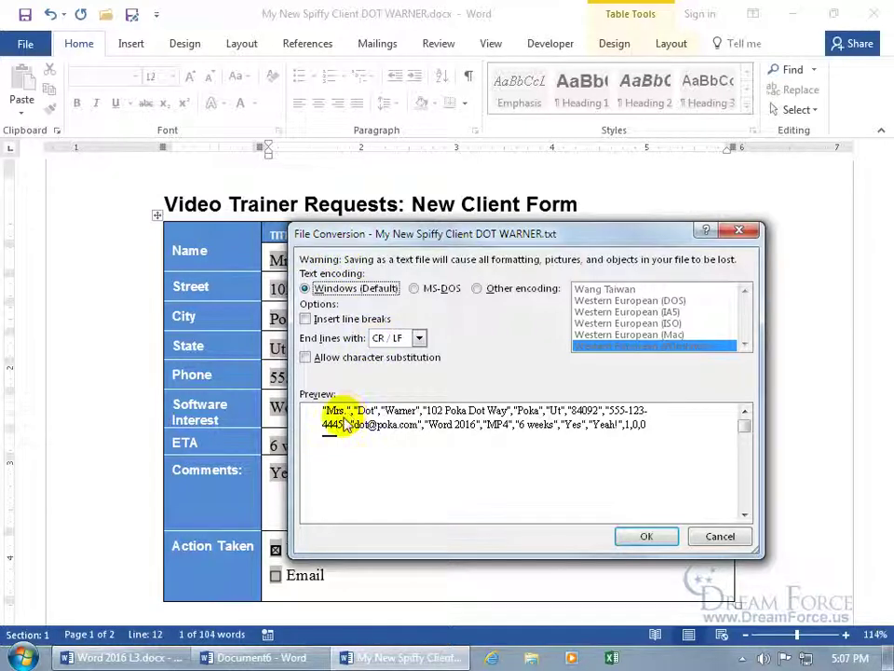
left_click_drag(376, 233, 409, 280)
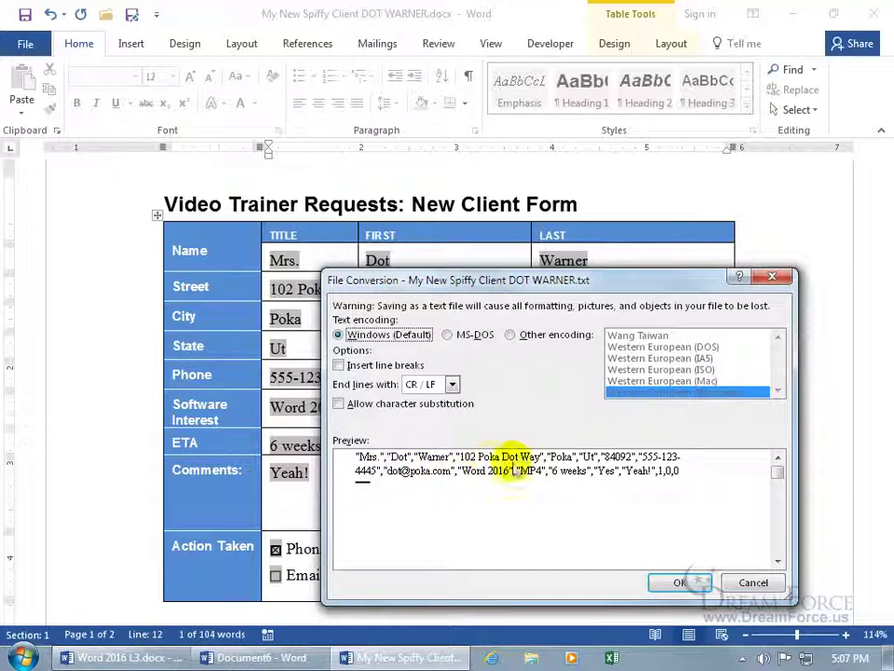
left_click_drag(577, 280, 498, 210)
left_click(601, 514)
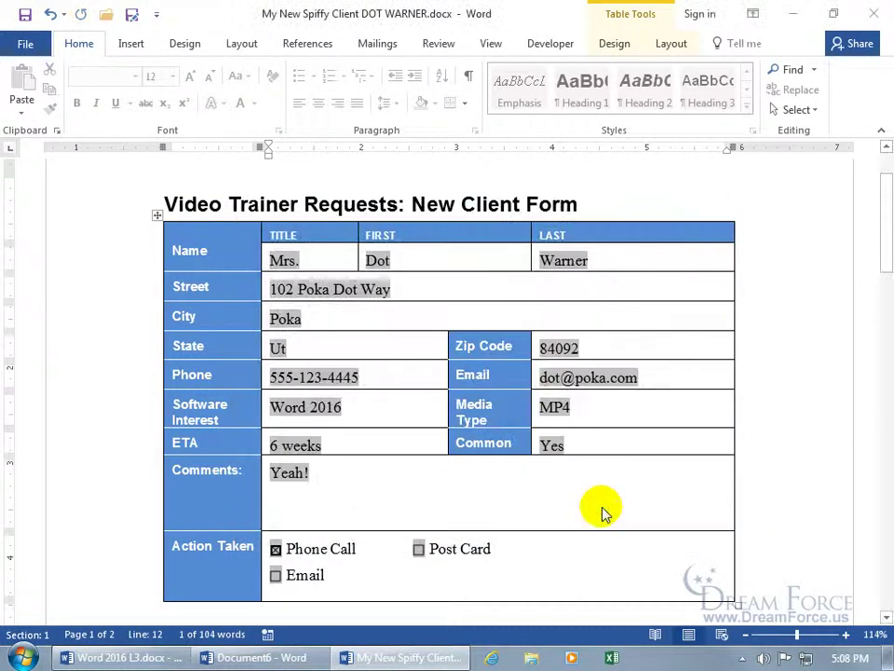
Step: Close the client form without saving, then close the blank Document6 window
left_click(872, 14)
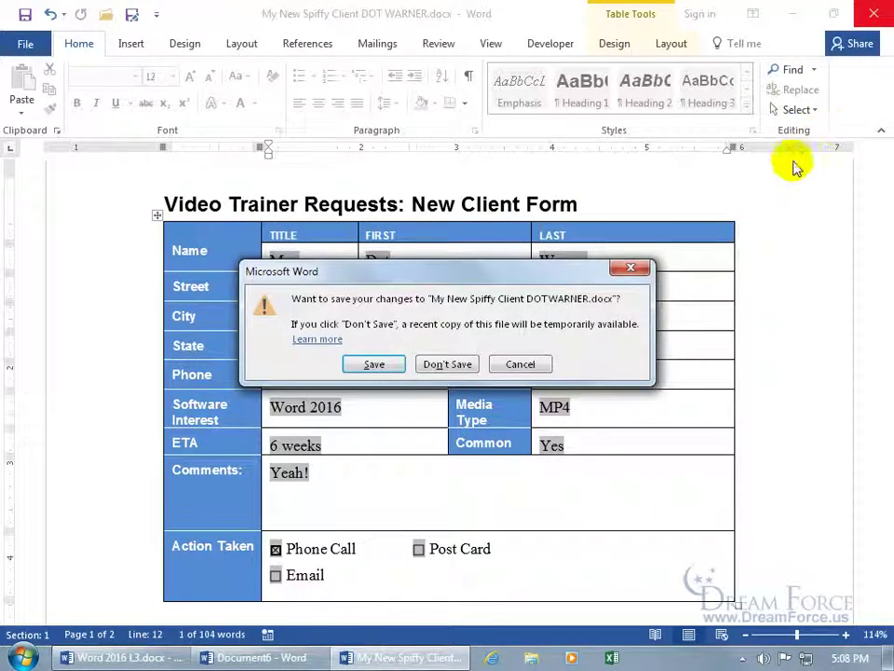
left_click(444, 365)
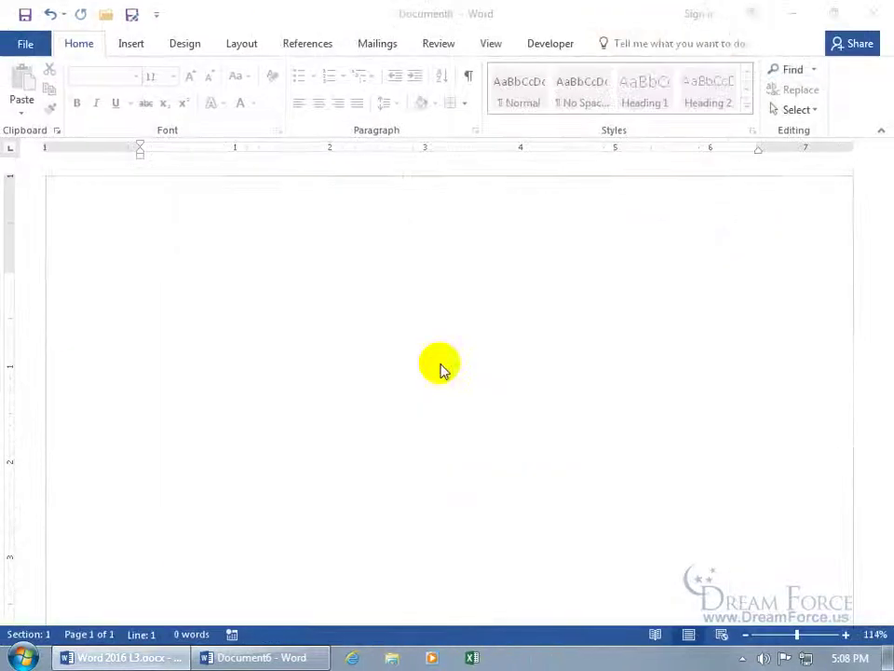
left_click(866, 15)
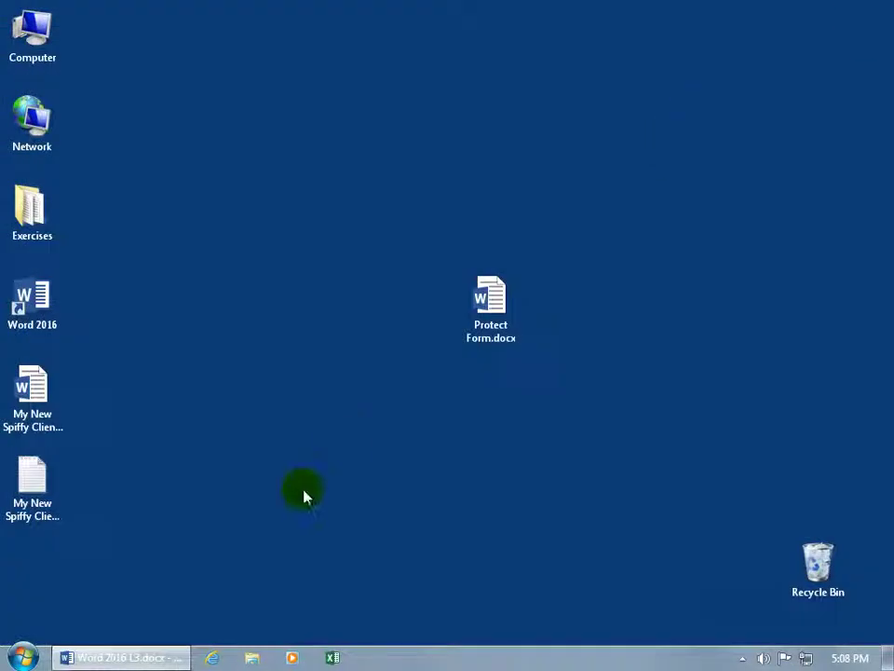
Step: Move the client text file on the Desktop to sit below Protect Form.docx
left_click(44, 479)
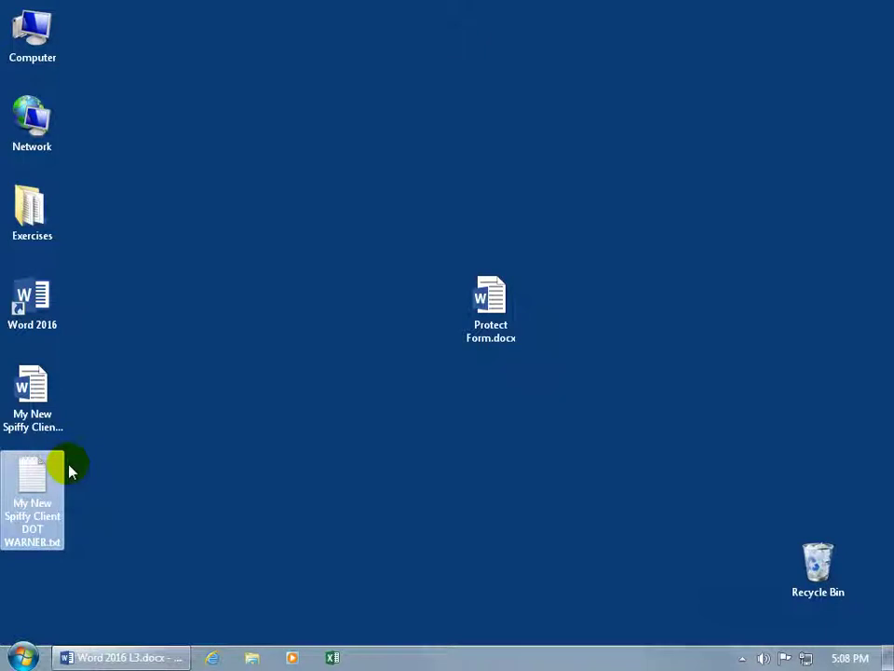
left_click_drag(70, 470, 491, 429)
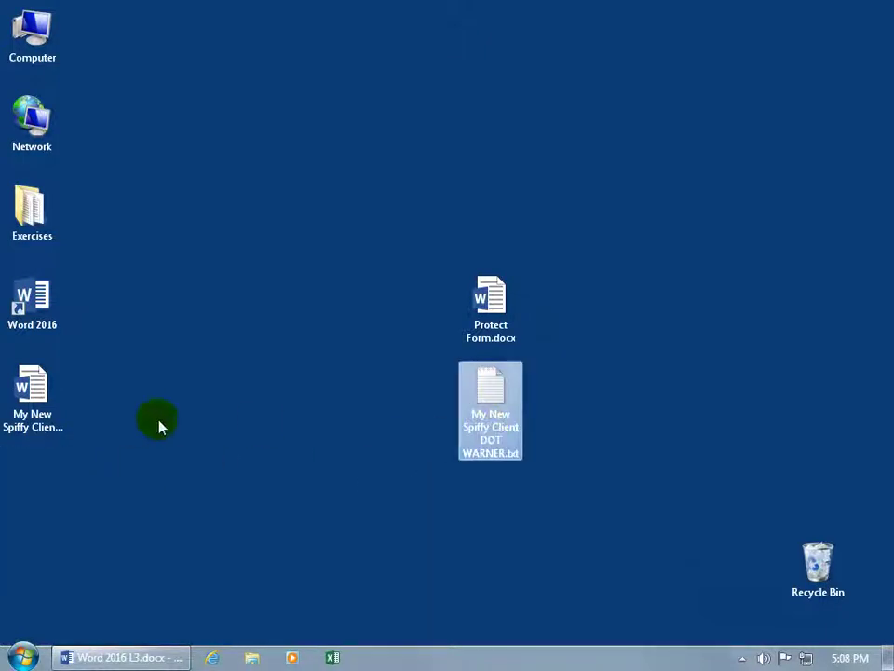
left_click(42, 392)
mouse_move(48, 401)
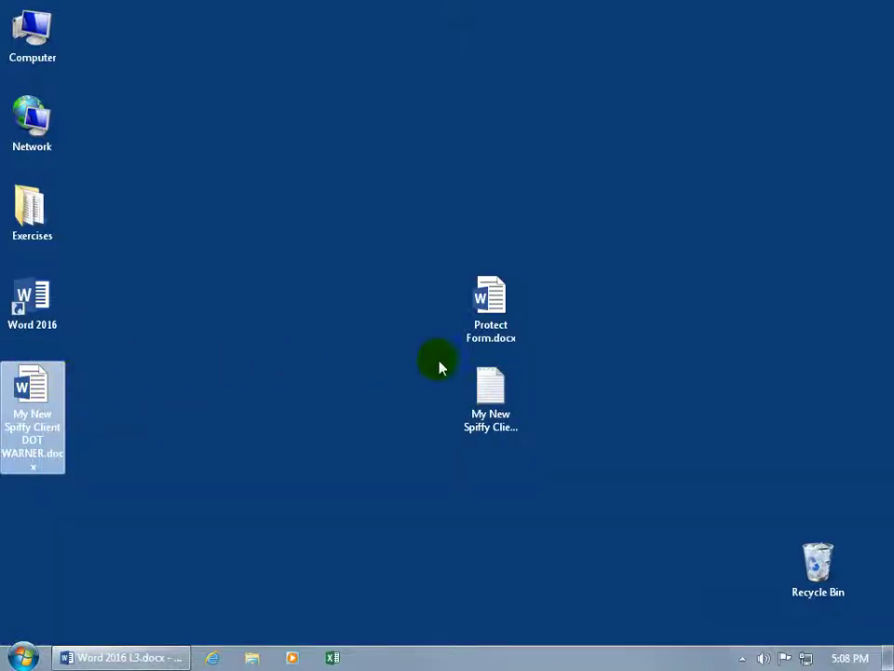
mouse_move(471, 387)
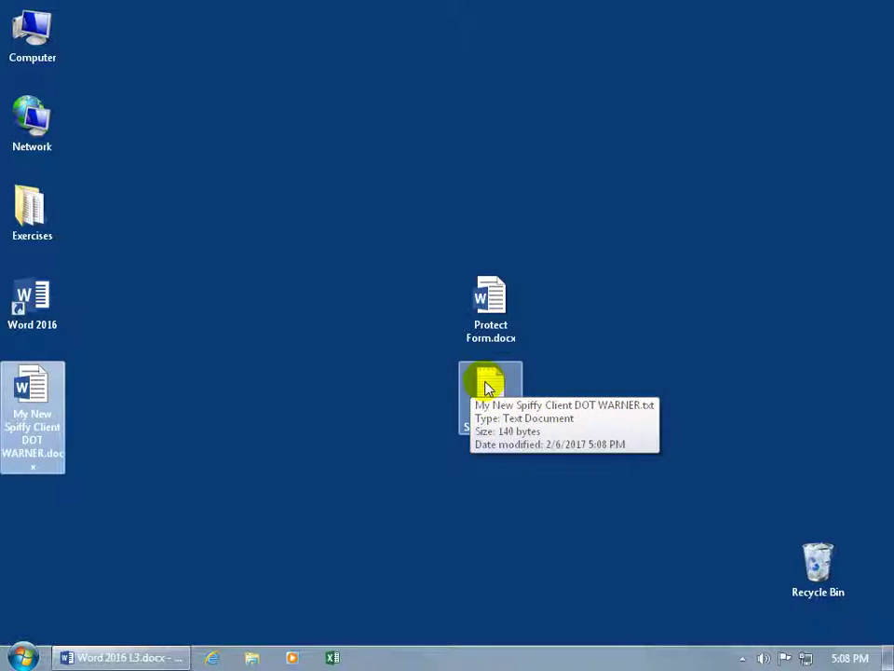
Step: Open the client text file in Notepad to view its comma-separated data, then close Notepad
double_click(486, 387)
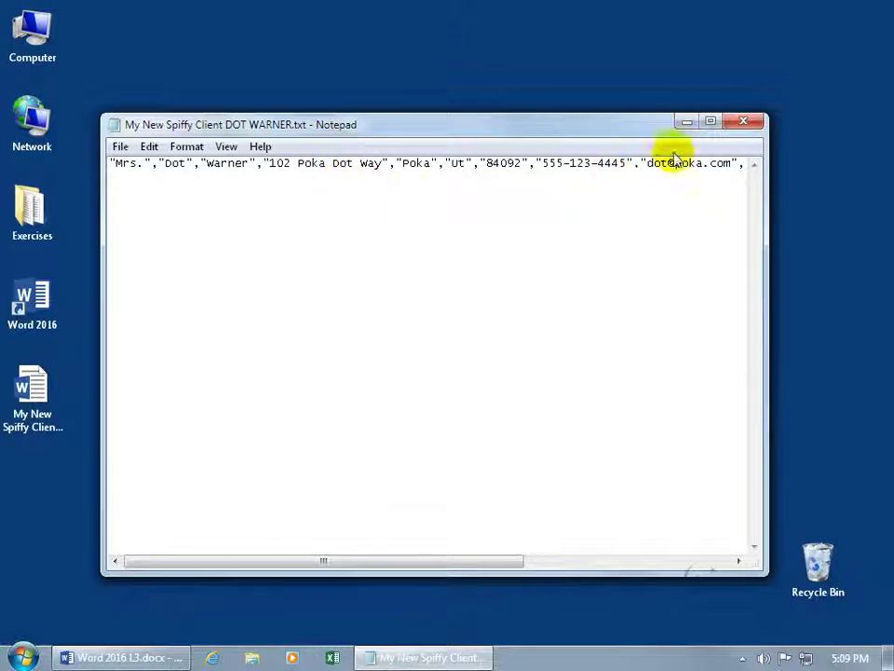
left_click(745, 123)
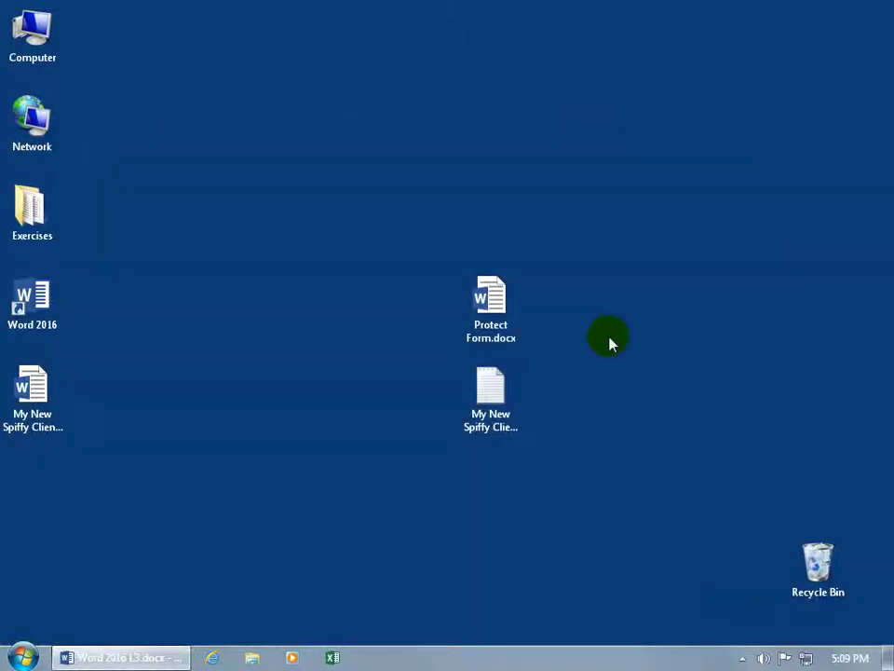
Step: Launch Excel and browse the Desktop in the Open dialog with All Files (*.*) shown
left_click(332, 658)
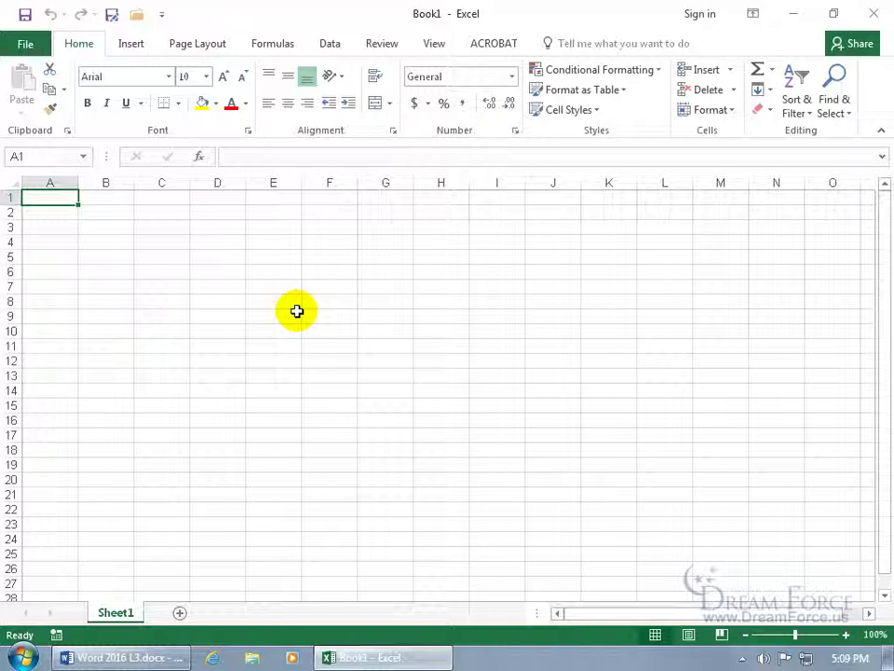
left_click(136, 17)
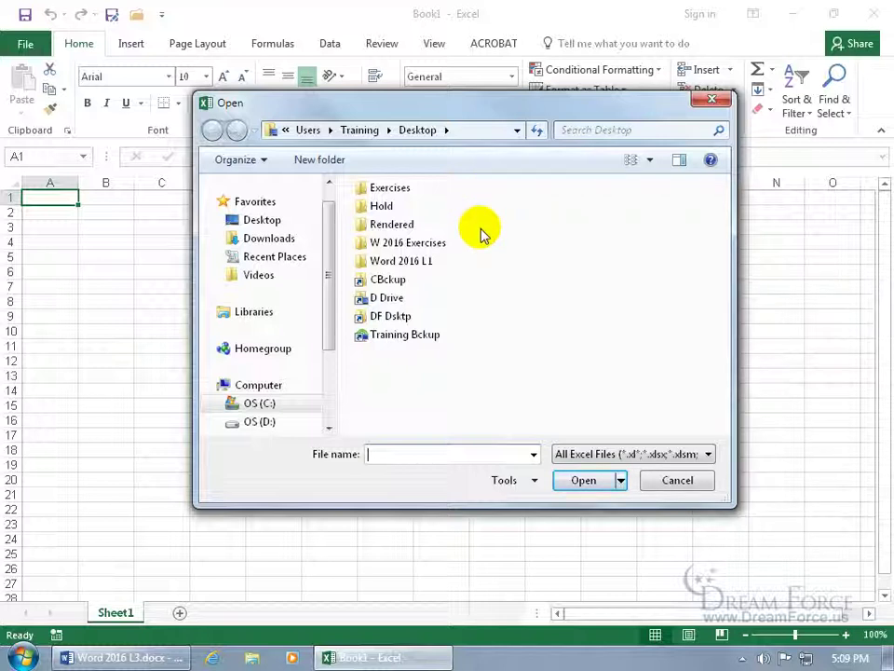
left_click(657, 455)
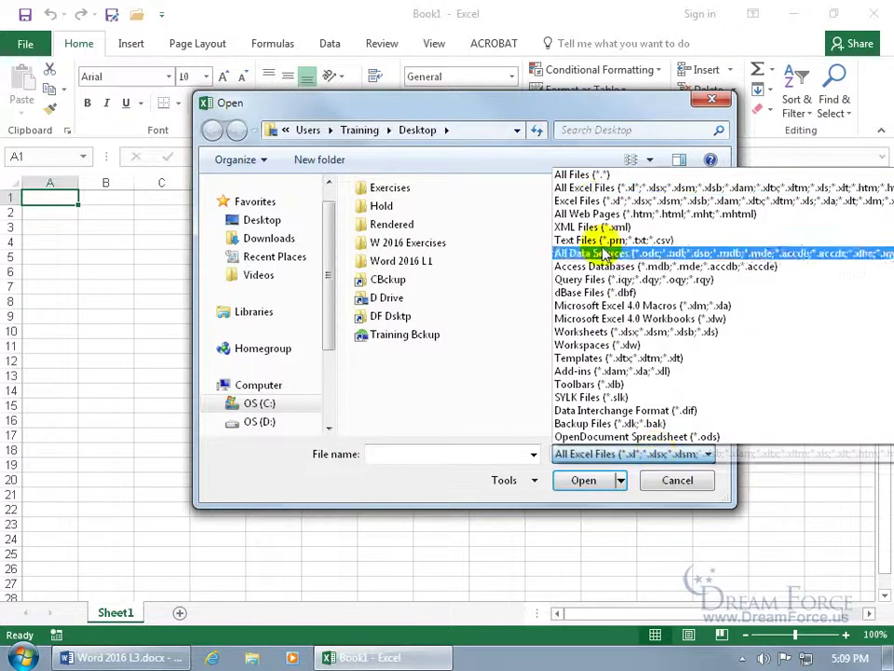
left_click(597, 177)
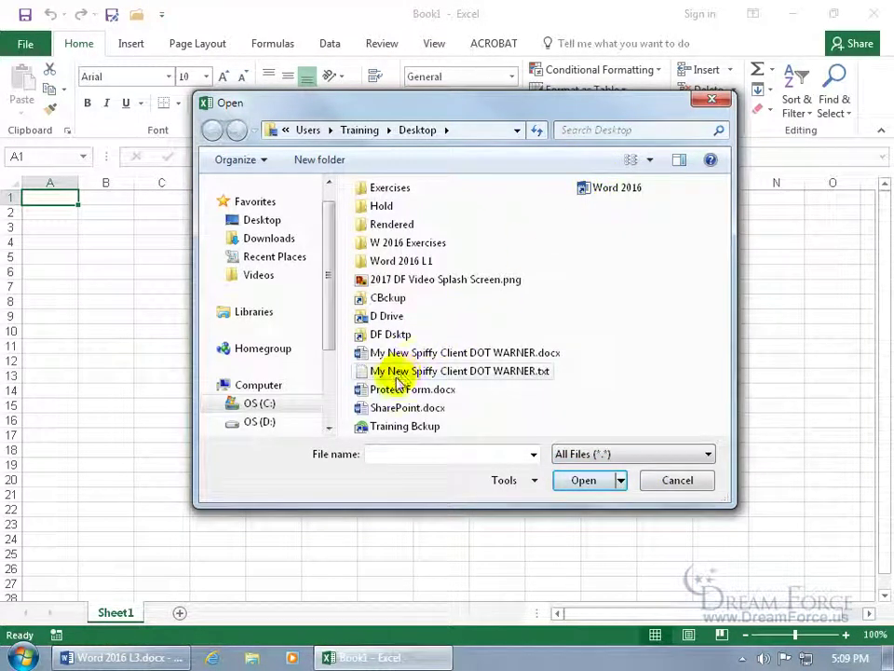
Step: Import the client .txt file as Delimited data, splitting at Comma instead of Tab
double_click(457, 373)
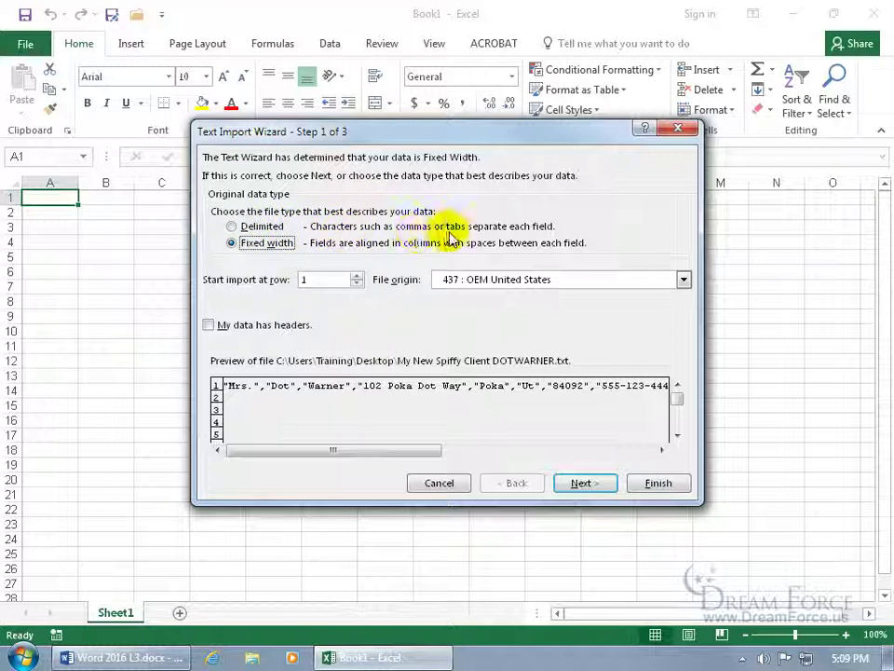
left_click(248, 226)
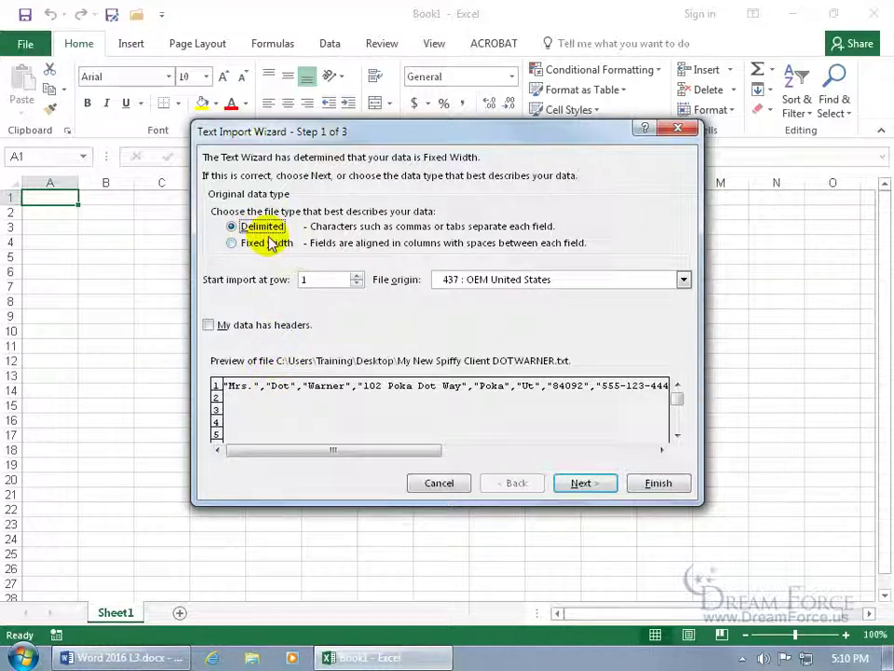
left_click(577, 482)
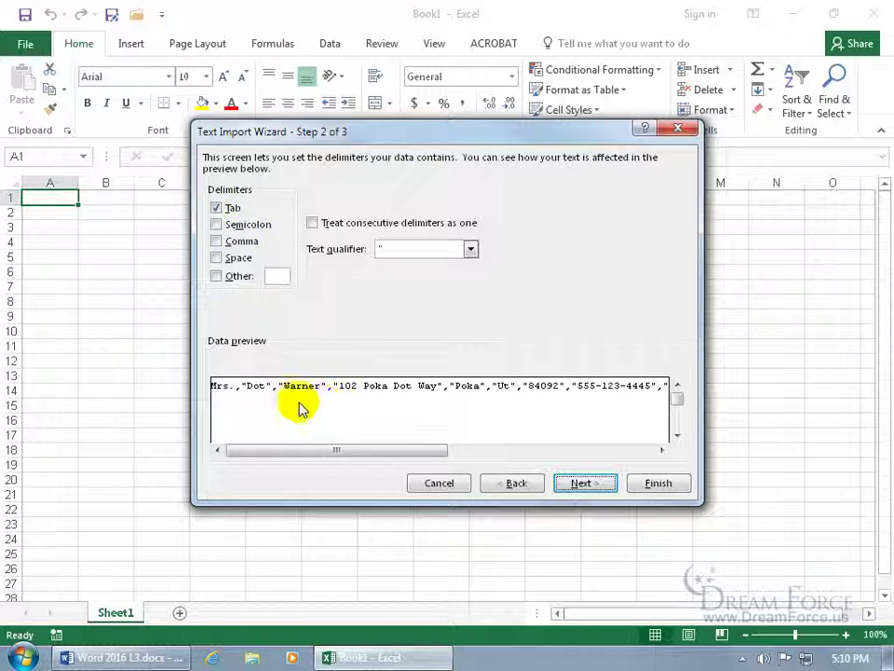
left_click(217, 207)
left_click(217, 242)
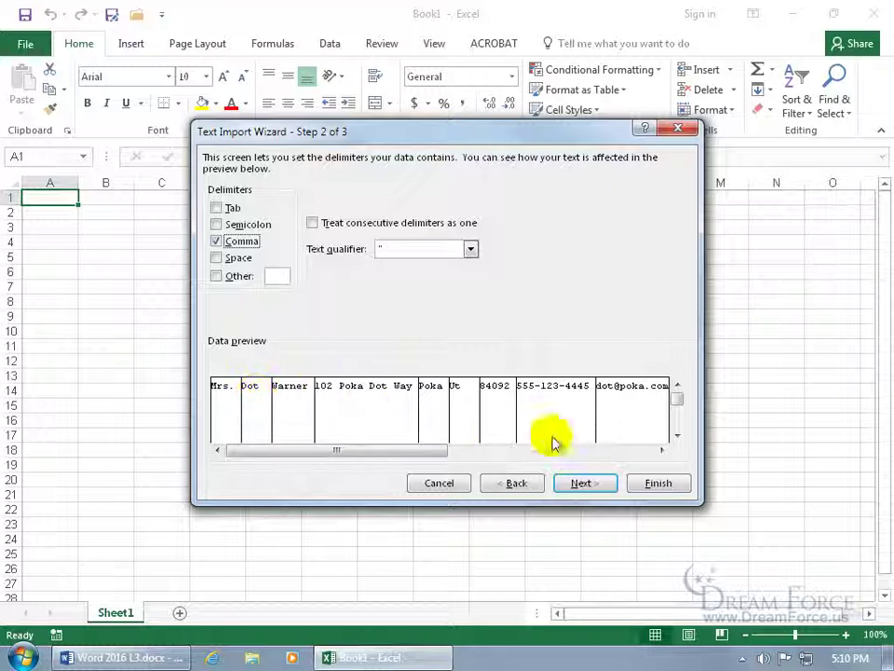
left_click(659, 482)
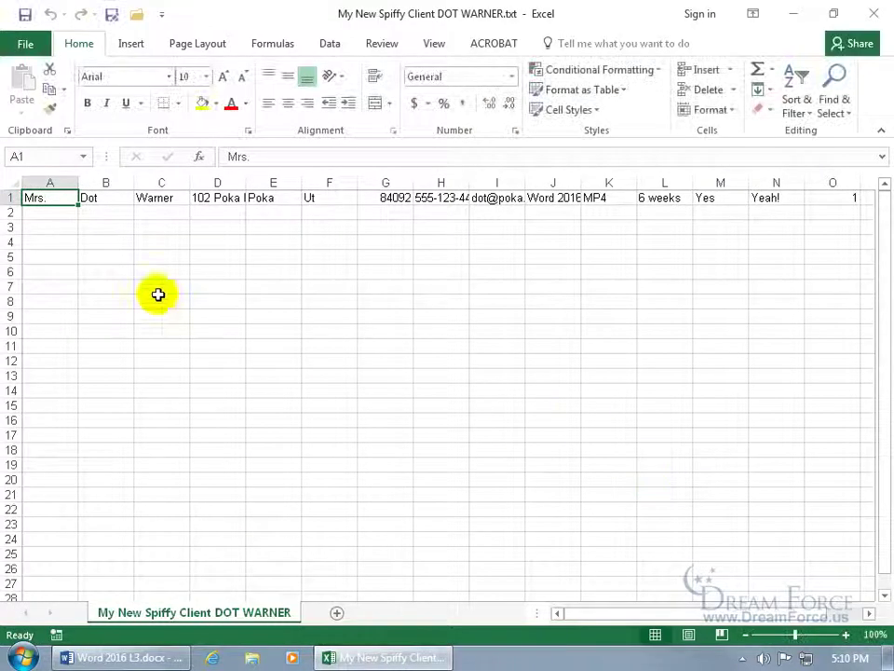